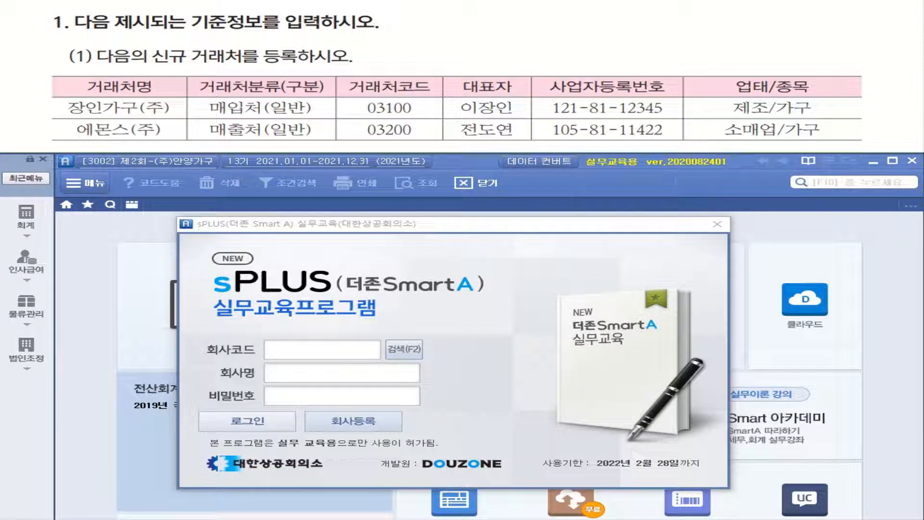
Step: Mark up the exercise: the basic-info task, partners 장인가구 and 에몬스, and 매입/매출 classifications
left_click_drag(214, 28, 324, 32)
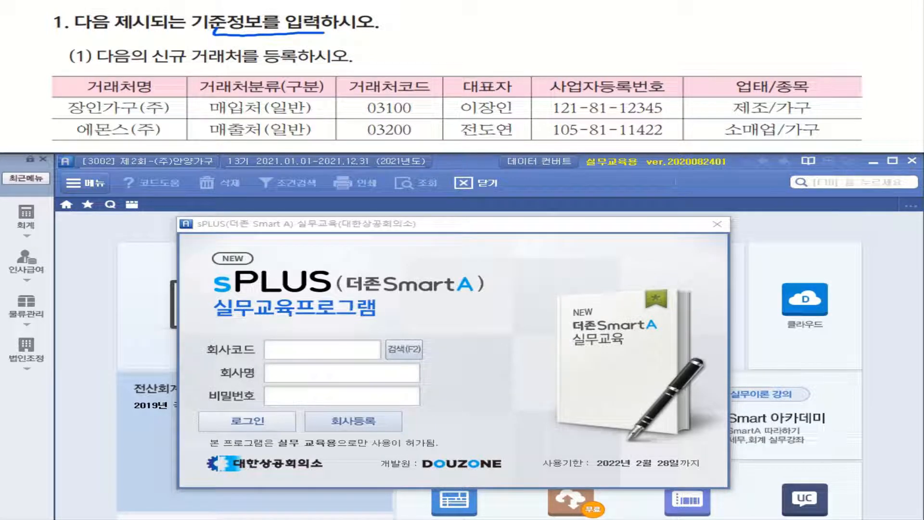
left_click_drag(158, 71, 298, 67)
mouse_move(125, 116)
left_mouse_down()
mouse_move(63, 110)
mouse_move(133, 103)
left_mouse_up()
left_click_drag(92, 144, 109, 140)
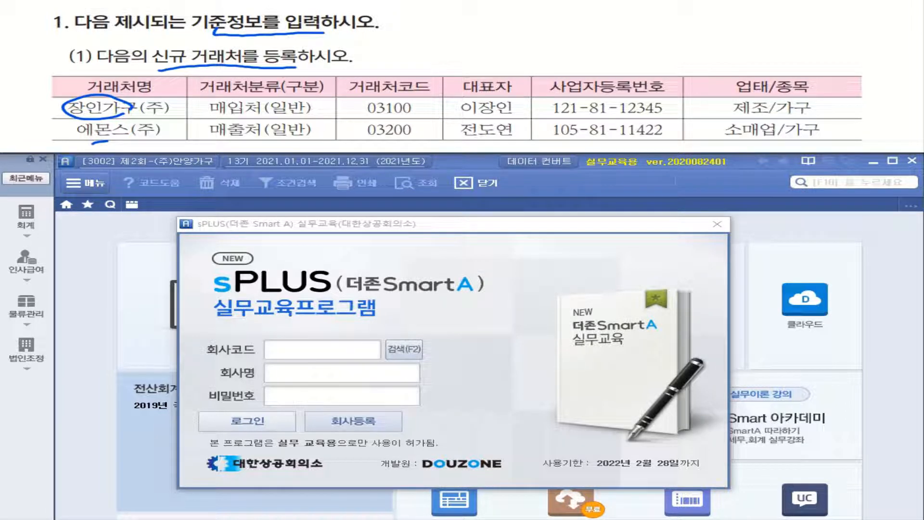
left_click_drag(226, 121, 259, 118)
left_click_drag(224, 144, 255, 139)
Step: Log into company 3002 제2회-(주)안양가구 and open 거래처등록 from the accounting full menu
left_click(405, 350)
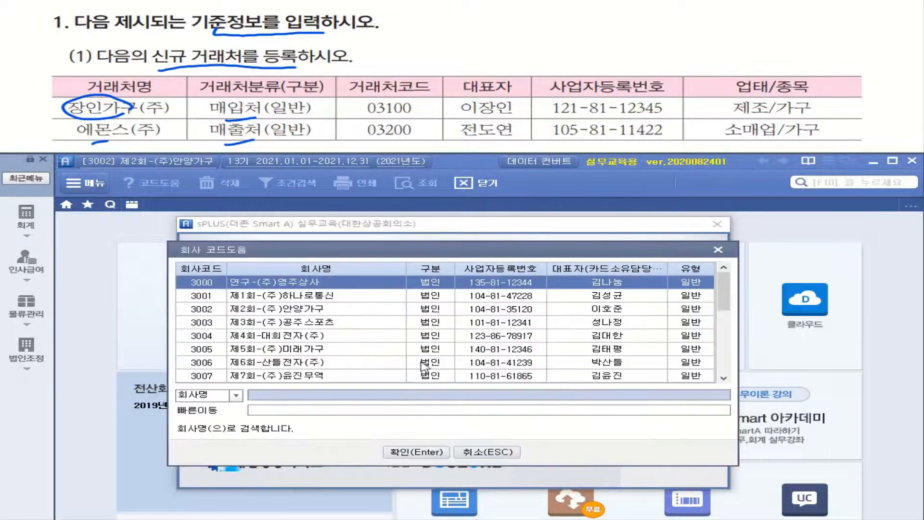
left_click(299, 309)
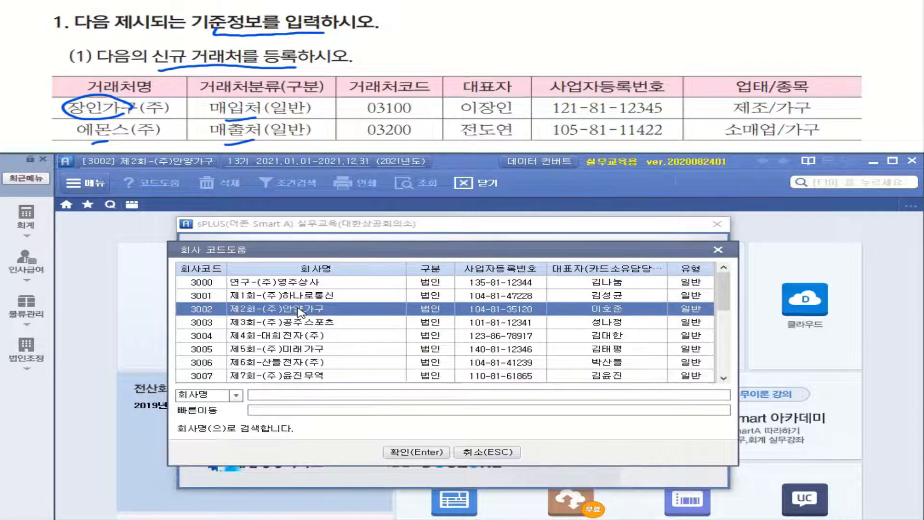
double_click(299, 309)
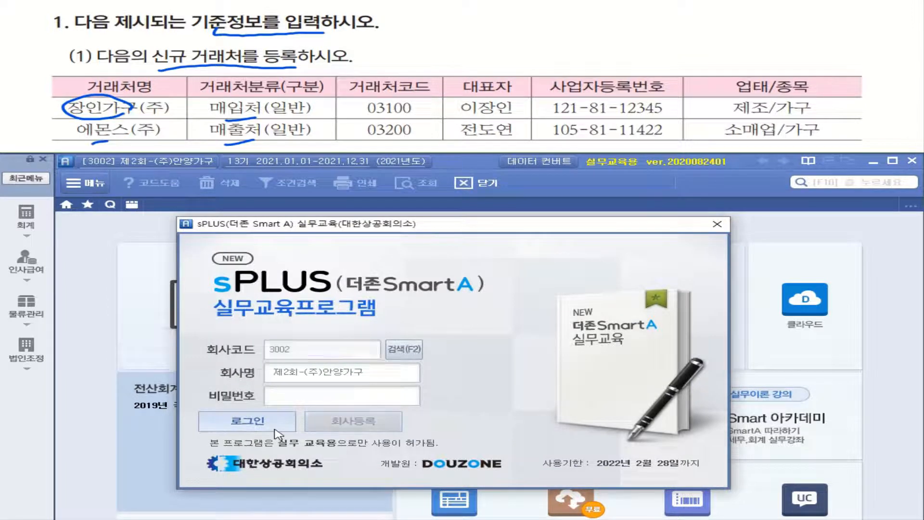
left_click(277, 429)
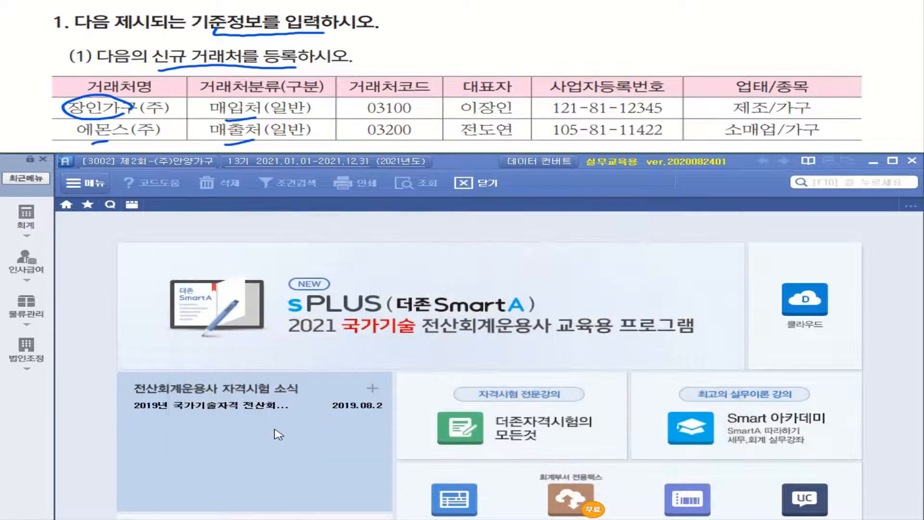
left_click(26, 217)
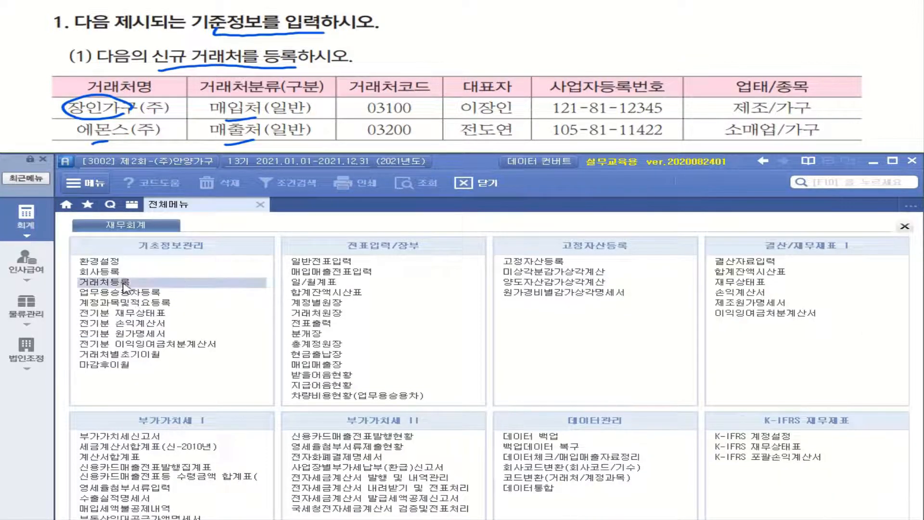
left_click(124, 284)
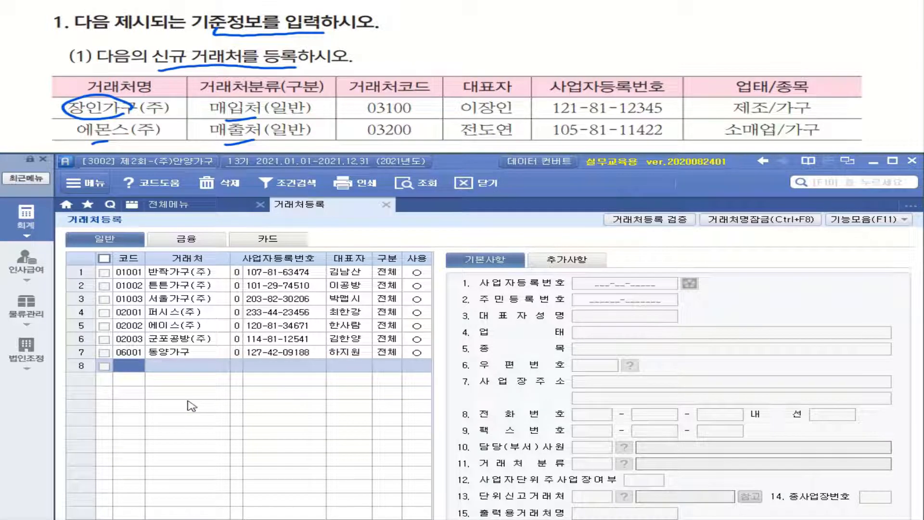
Step: Enter partner code 03100, name 장인가구(주), its business registration number and representative's name
type("03100")
key("Return")
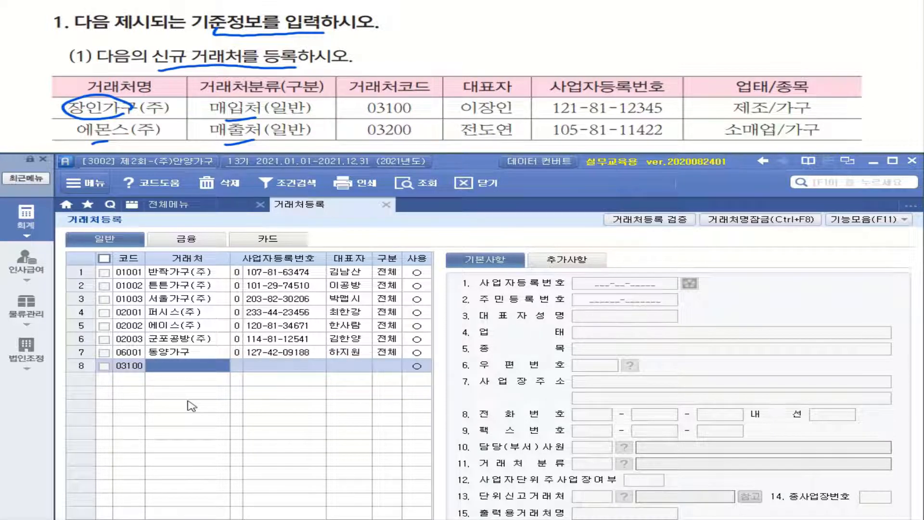
type("장")
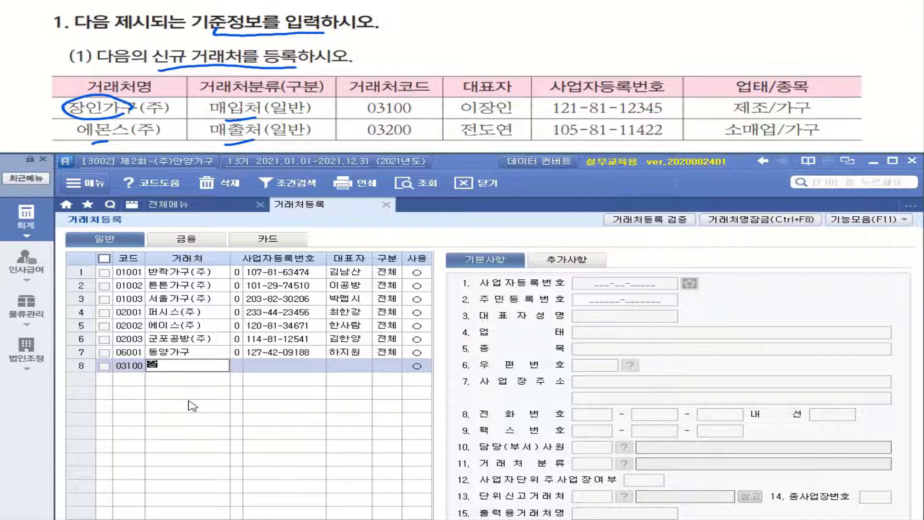
type("ㅇ인가")
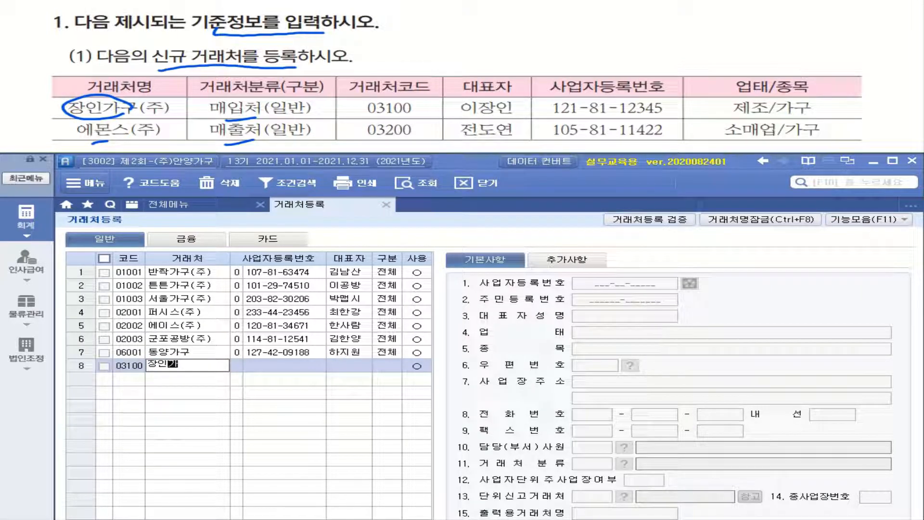
type("ㄱ")
type("구(")
type("주)")
key("Return")
key("Return")
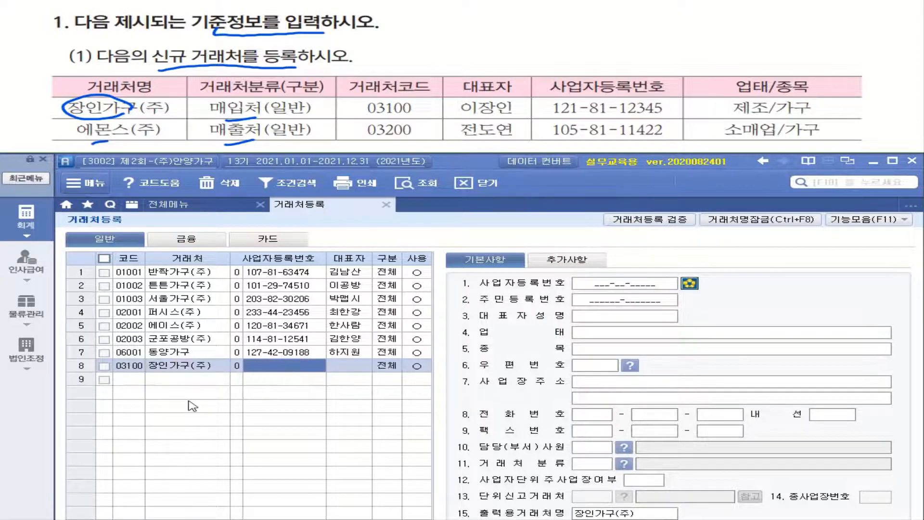
type("121-81-")
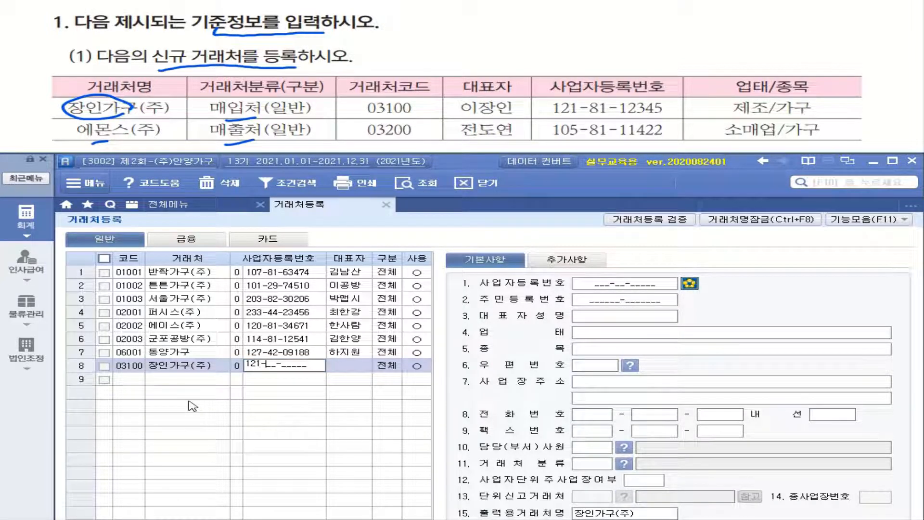
type("12345")
key("Return")
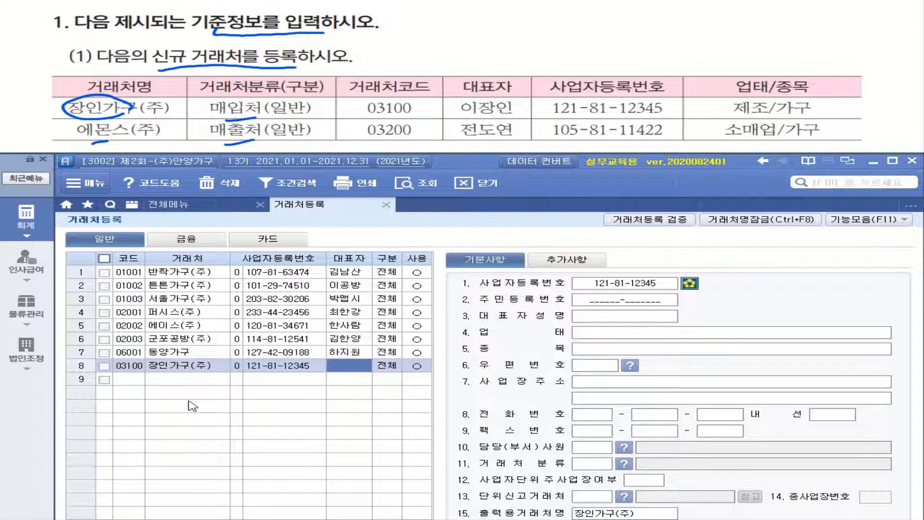
type("이장")
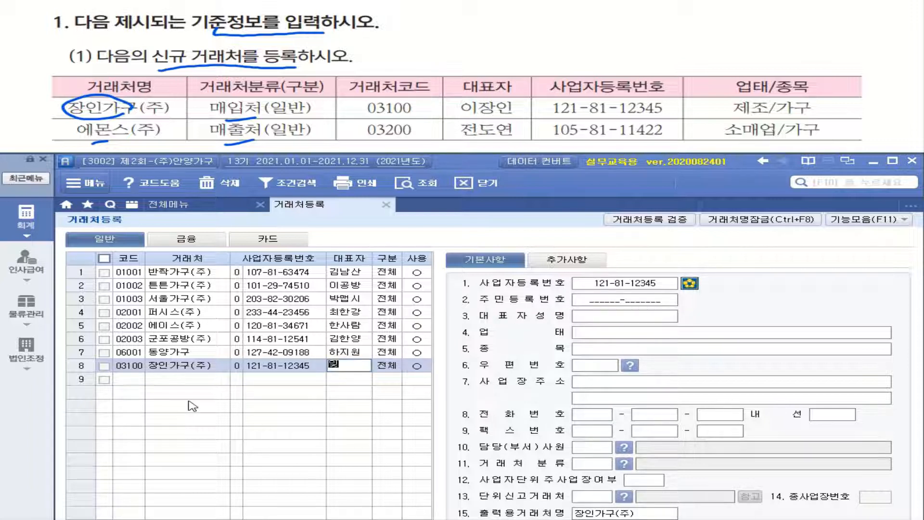
type("인")
key("Return")
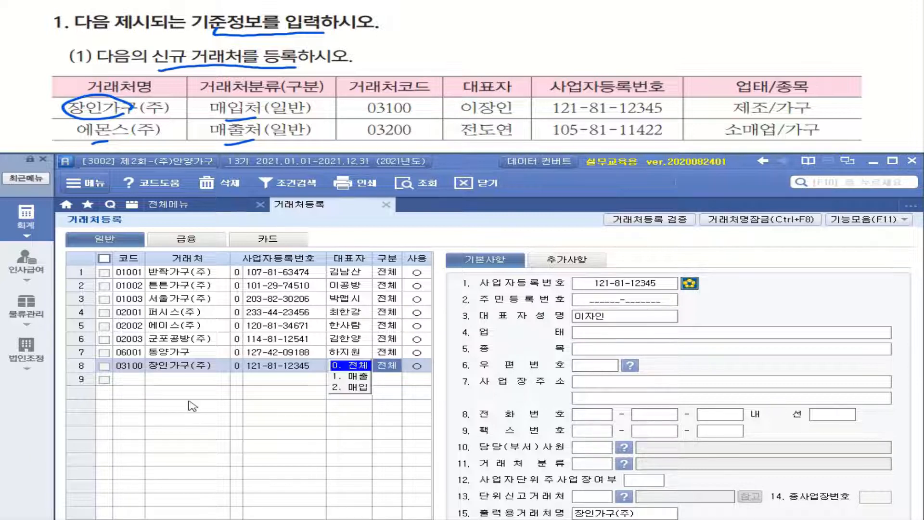
Step: Correct the misspelled representative name in the 장인가구(주) record
left_click(283, 369)
left_click(597, 319)
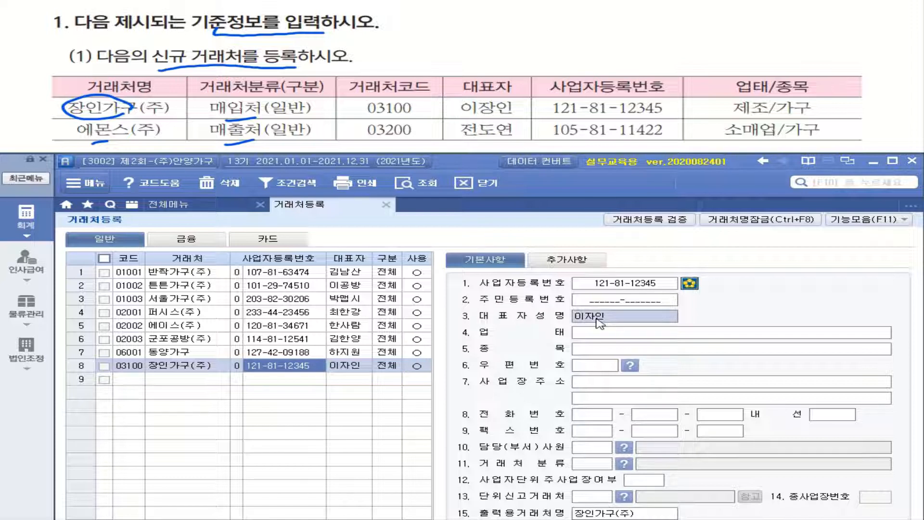
left_click_drag(600, 319, 561, 320)
type("이장인")
key("Return")
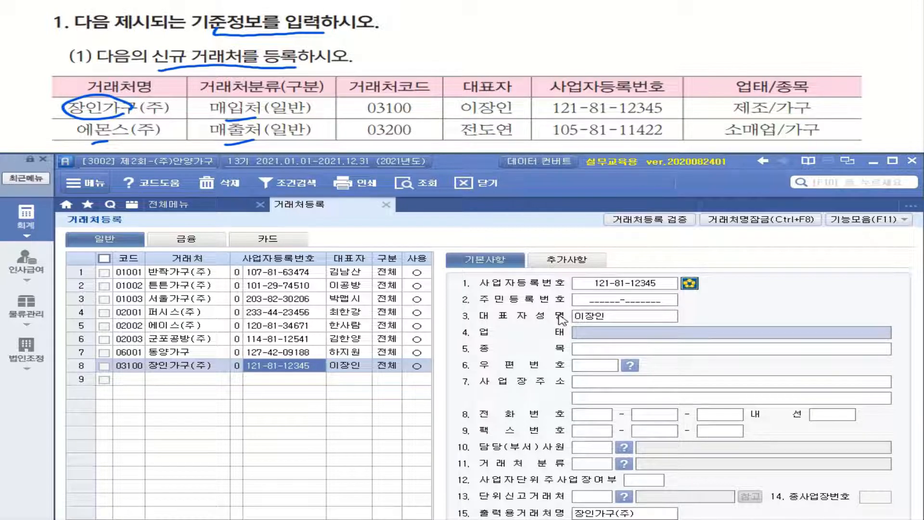
Step: Classify 장인가구(주) as 2.매입 with 업태 제조 and 종목 가구
left_click(383, 367)
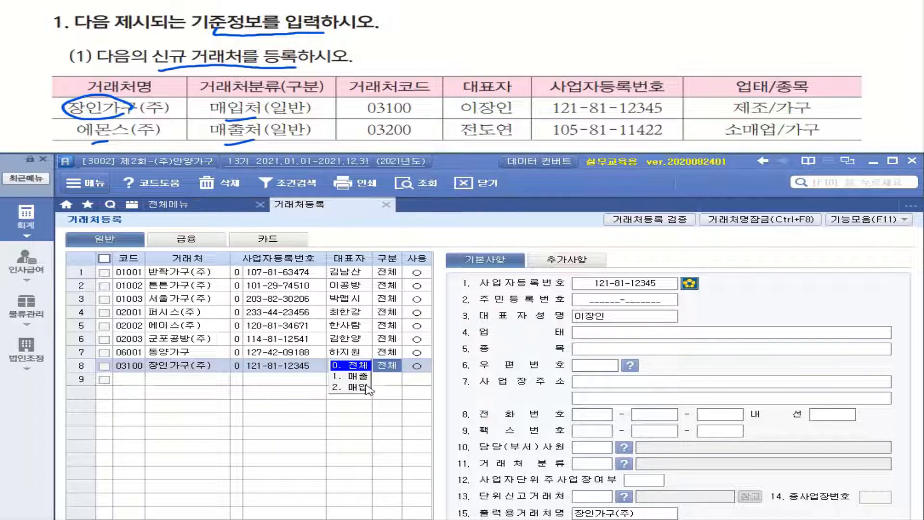
left_click(367, 387)
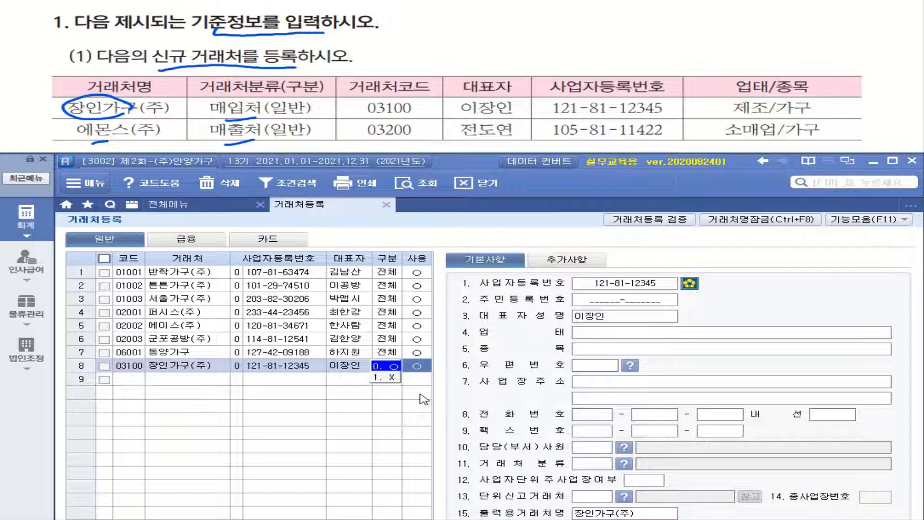
left_click(388, 367)
left_click(346, 370)
left_click(604, 331)
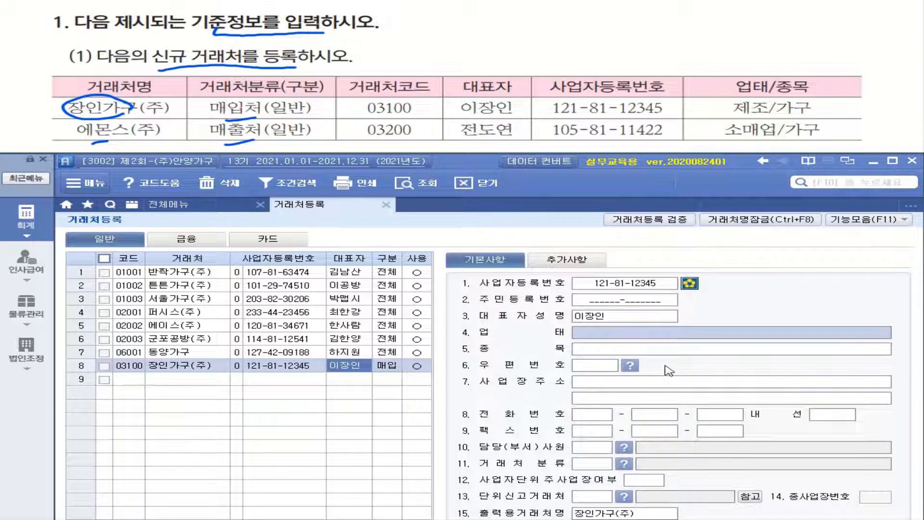
type("제")
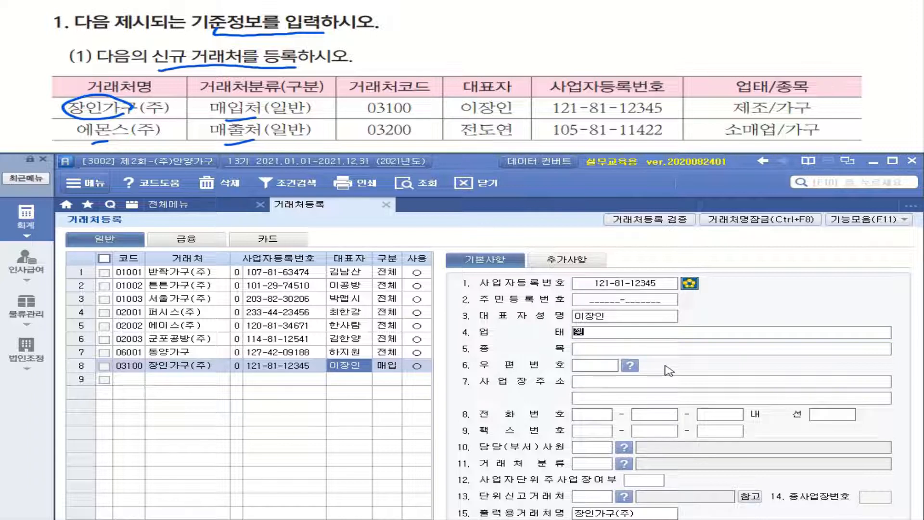
type("ㅈㅗ")
key("Return")
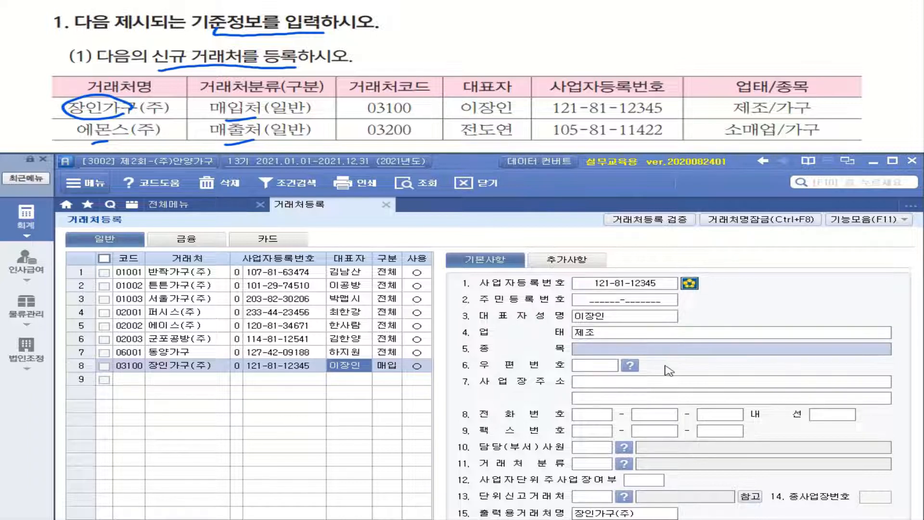
type("가ㄱ")
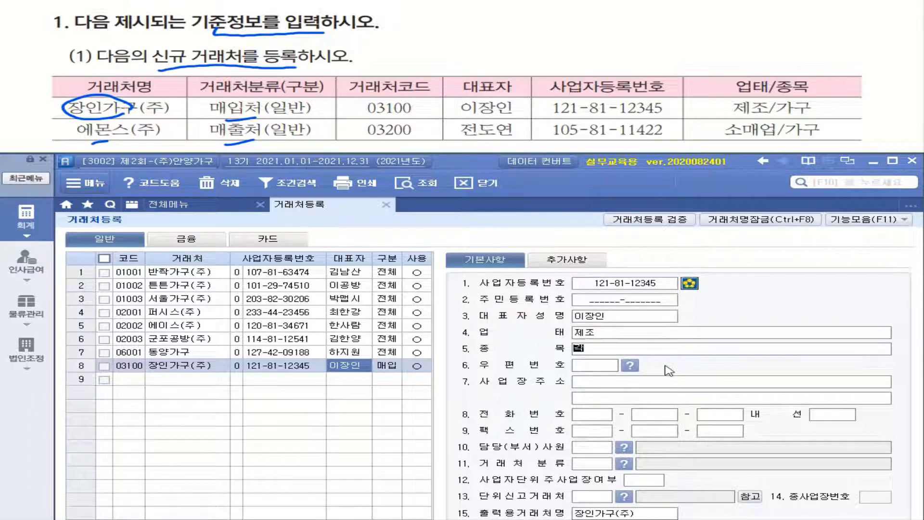
type("ㅜ")
key("Return")
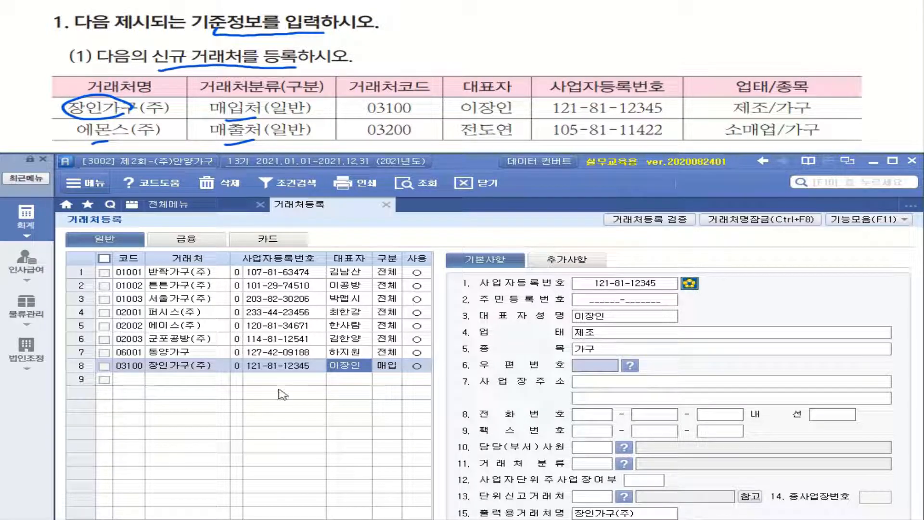
Step: Add partner 03200 에몬스(주) on row 9 with its business registration number and representative's name
left_click(140, 384)
type("0")
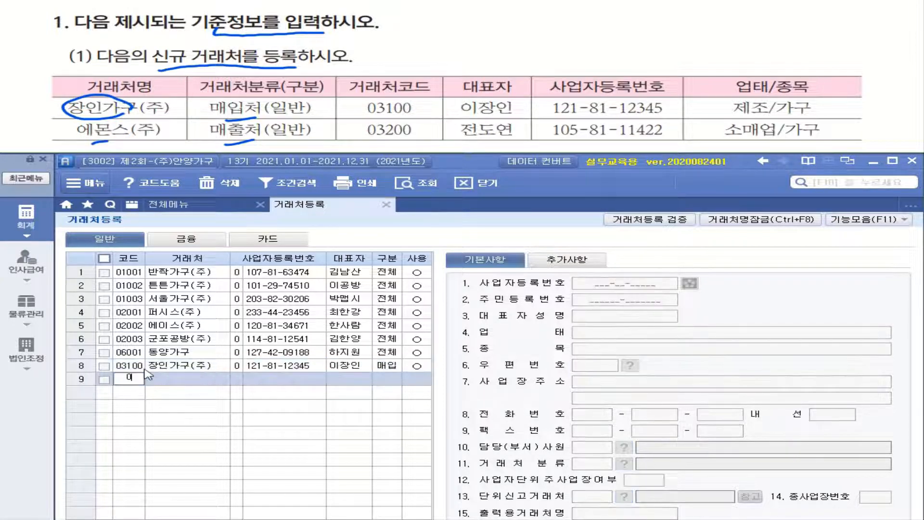
type("3200")
key("Return")
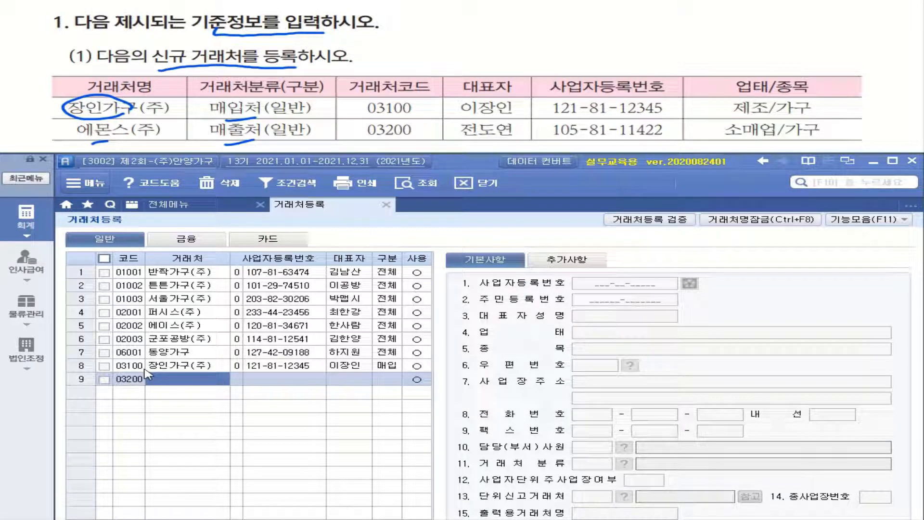
type("에")
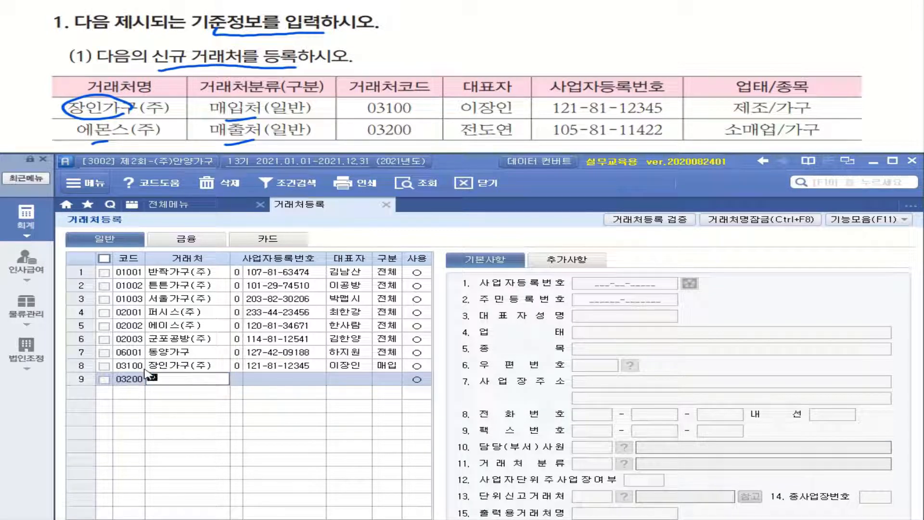
type("몬ㅅ")
type("ㅡ(")
type("주)")
key("Return")
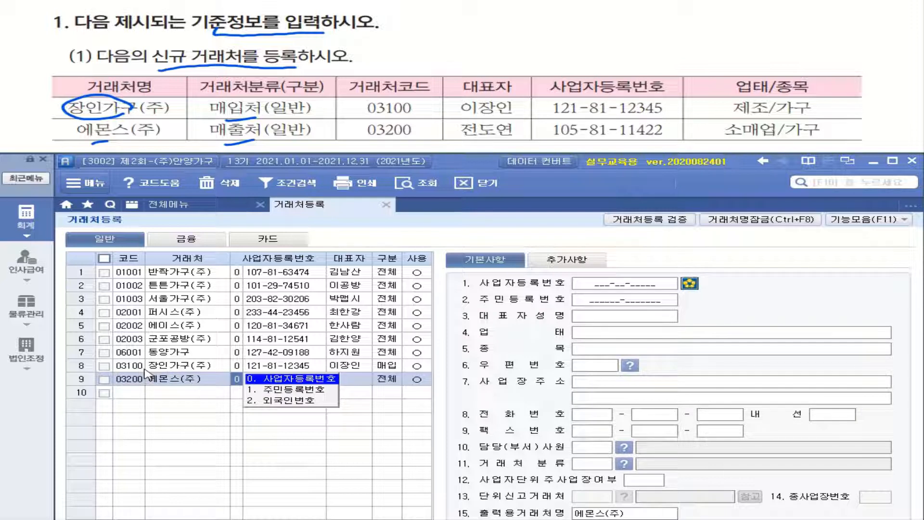
key("Return")
type("105-8")
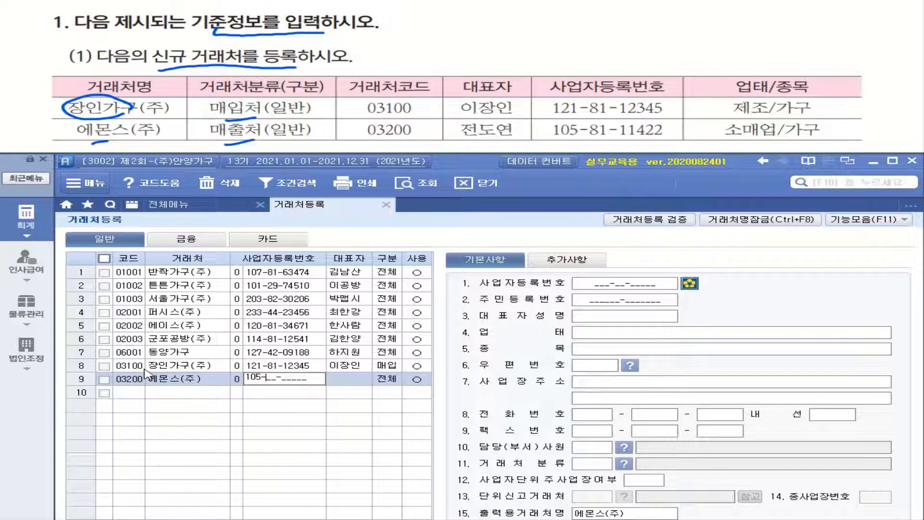
type("1-11422")
key("Return")
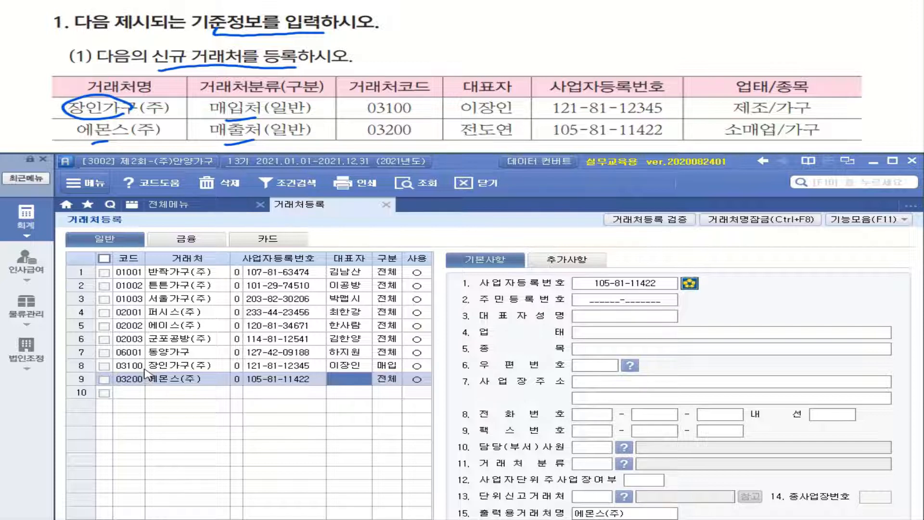
type("전")
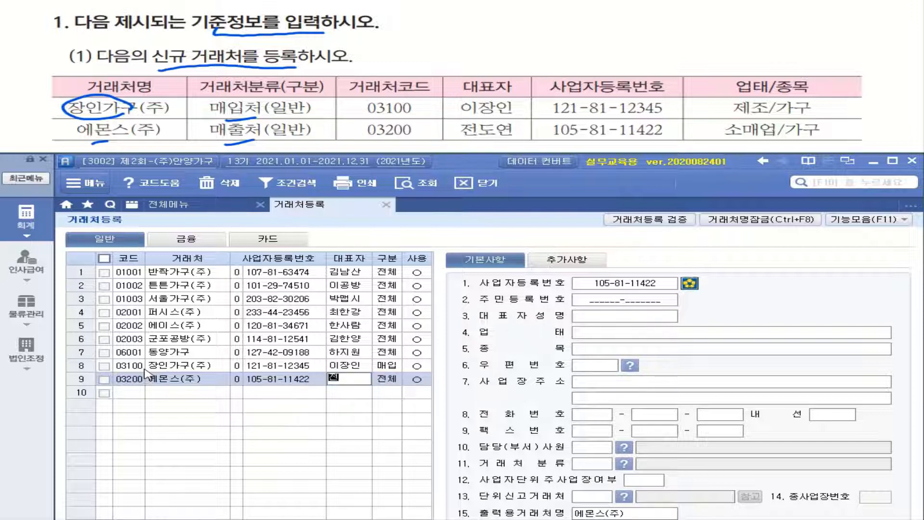
type("ㄷ도연")
key("Return")
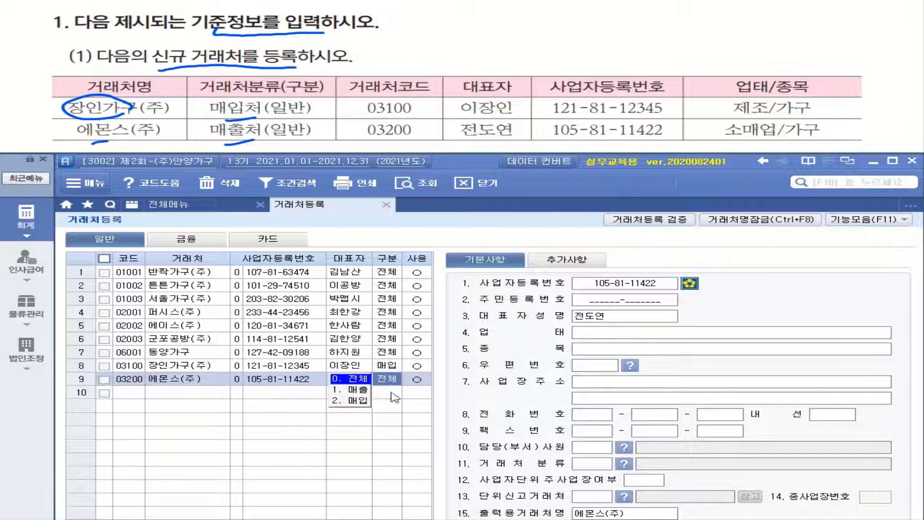
Step: Classify 에몬스(주) as 1.매출 with 업태 소매업 and 종목 가구
left_click(369, 390)
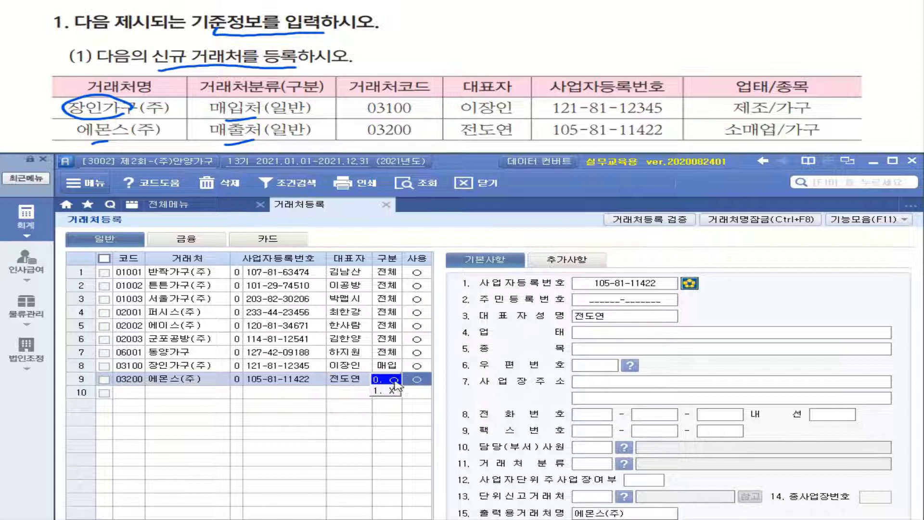
left_click(611, 343)
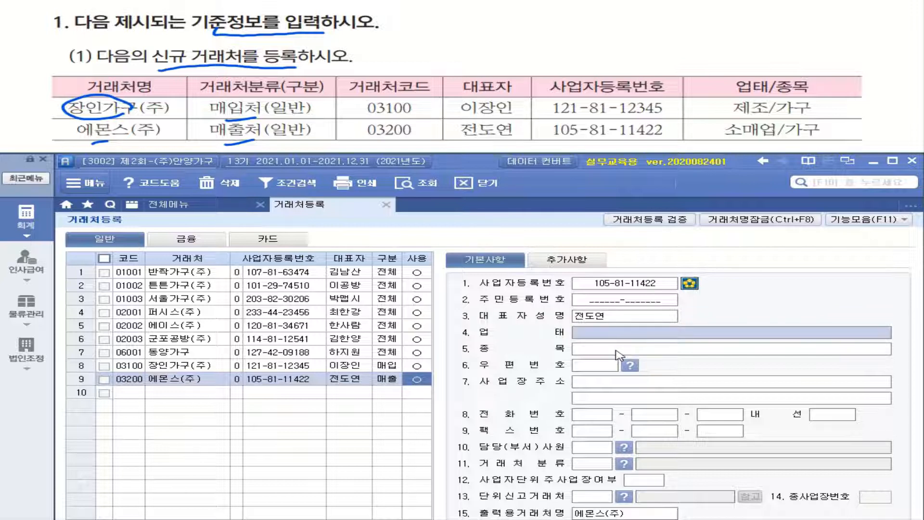
type("소매")
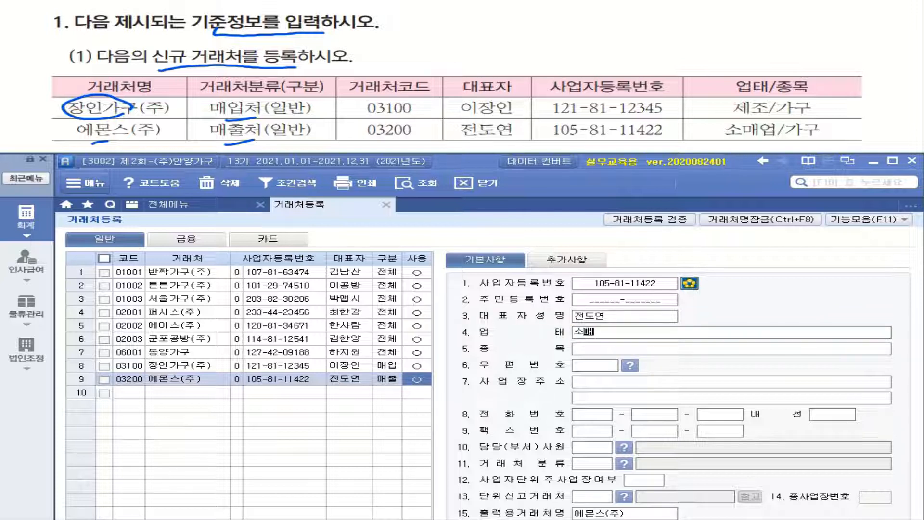
type("업")
left_click(618, 355)
type("가")
key("BackSpace")
key("BackSpace")
type("가구")
key("Return")
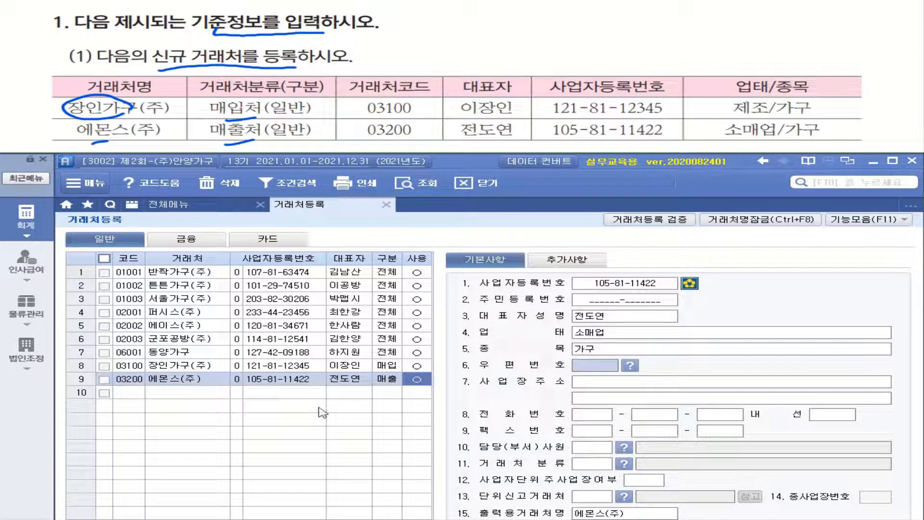
left_click(140, 384)
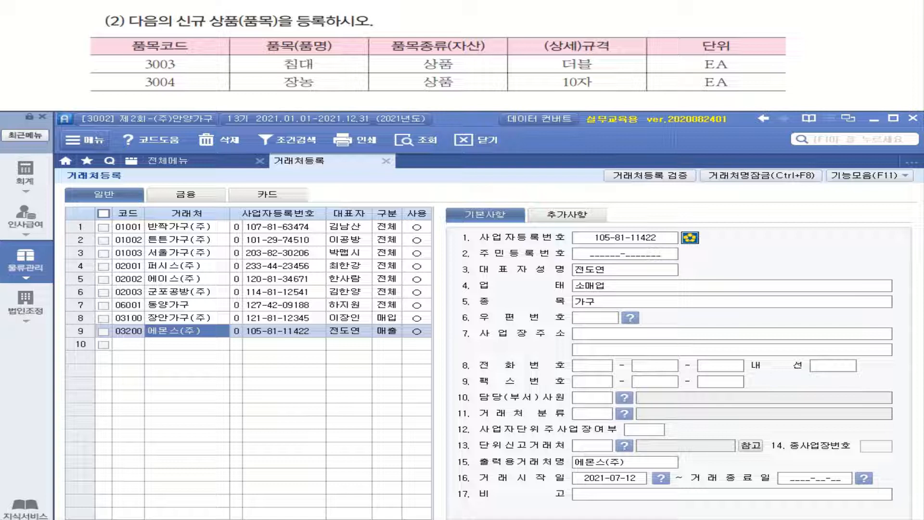
Step: Annotate the item-registration exercise and bring up the 물류관리 생산/재고관리 full menu
left_click_drag(349, 42, 343, 79)
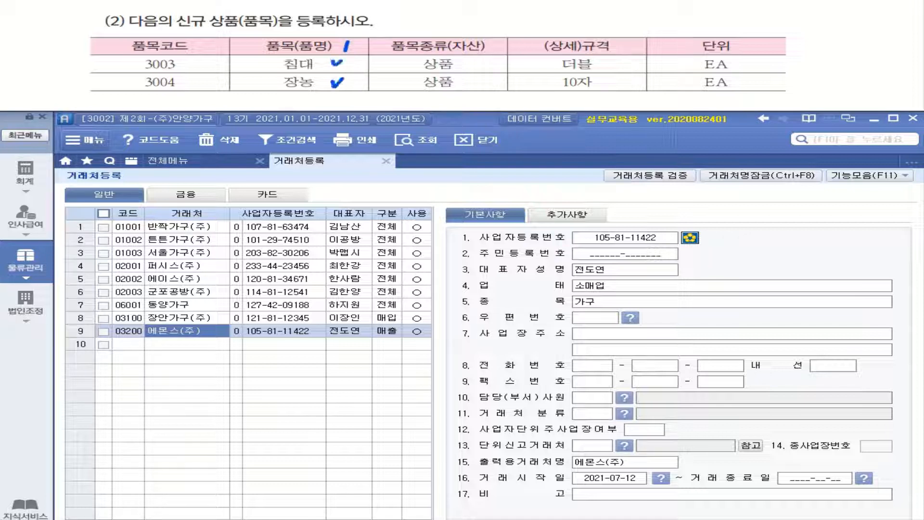
mouse_move(413, 70)
left_mouse_down()
mouse_move(428, 73)
mouse_move(424, 56)
mouse_move(410, 68)
mouse_move(470, 89)
mouse_move(407, 72)
left_mouse_up()
left_click_drag(217, 30, 331, 27)
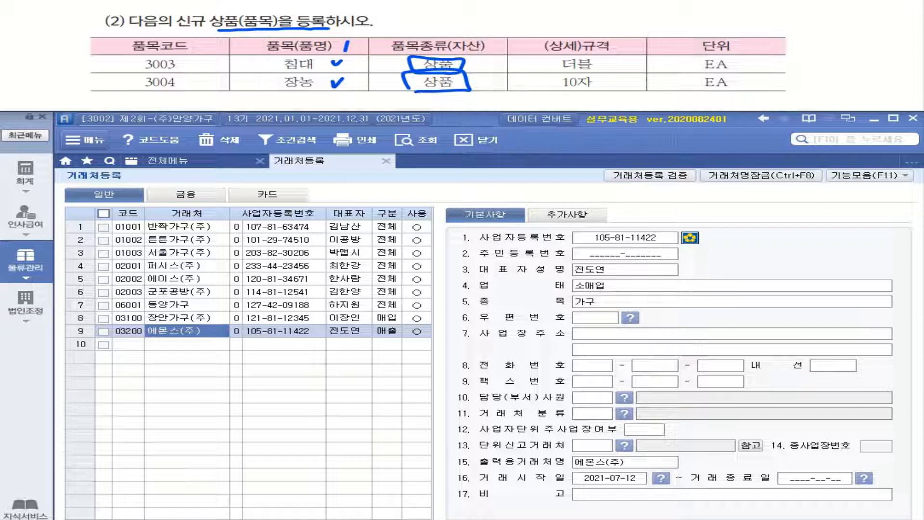
left_click(25, 263)
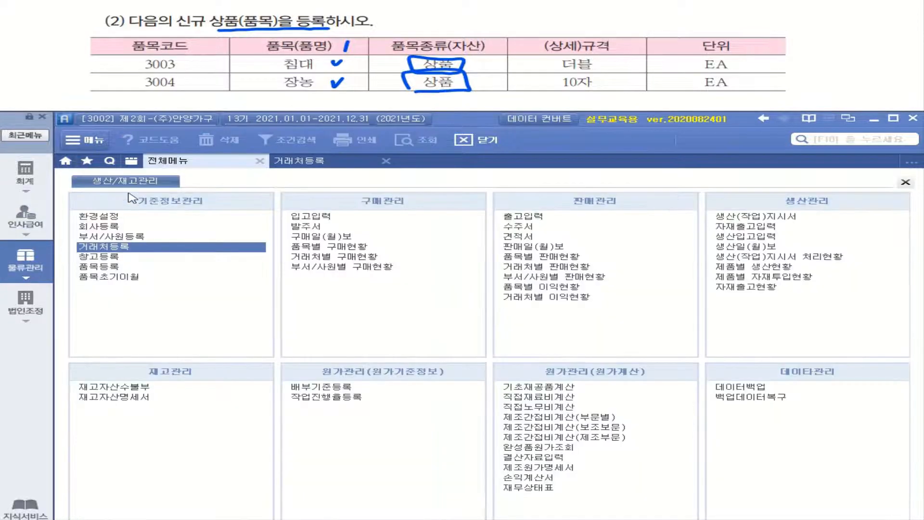
Step: In 품목등록, add item 3003 침대 as 1.상품 with specification 더블
left_click(106, 270)
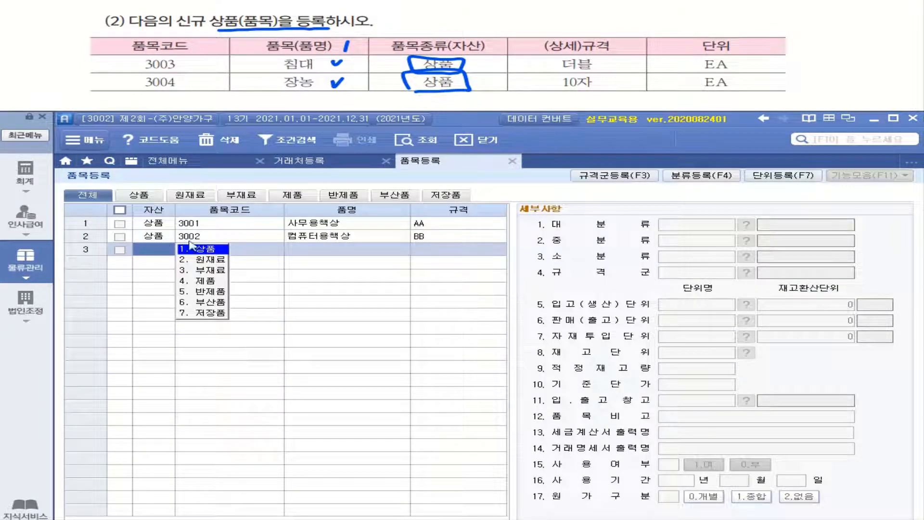
left_click(209, 251)
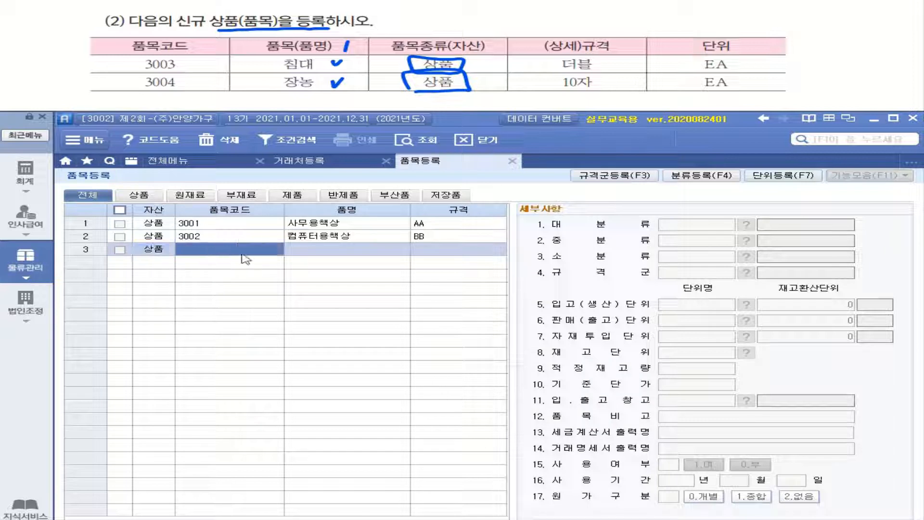
type("3003")
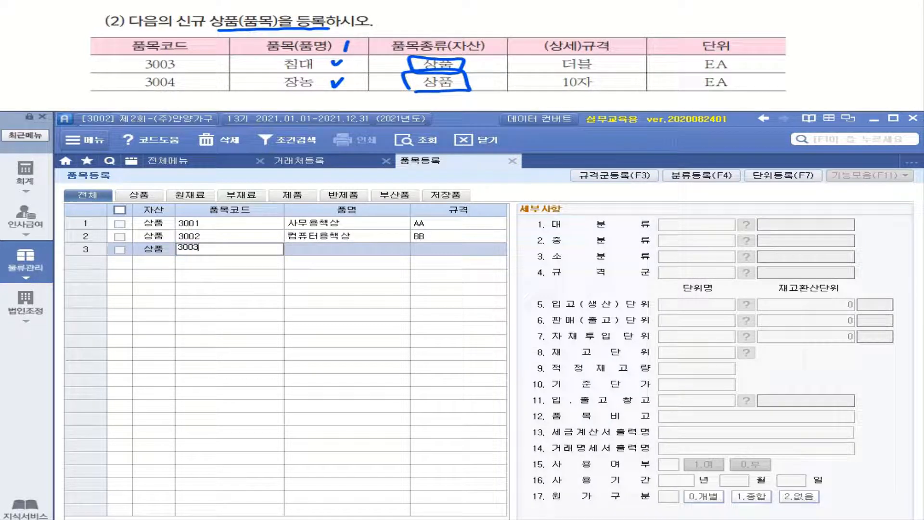
key("Return")
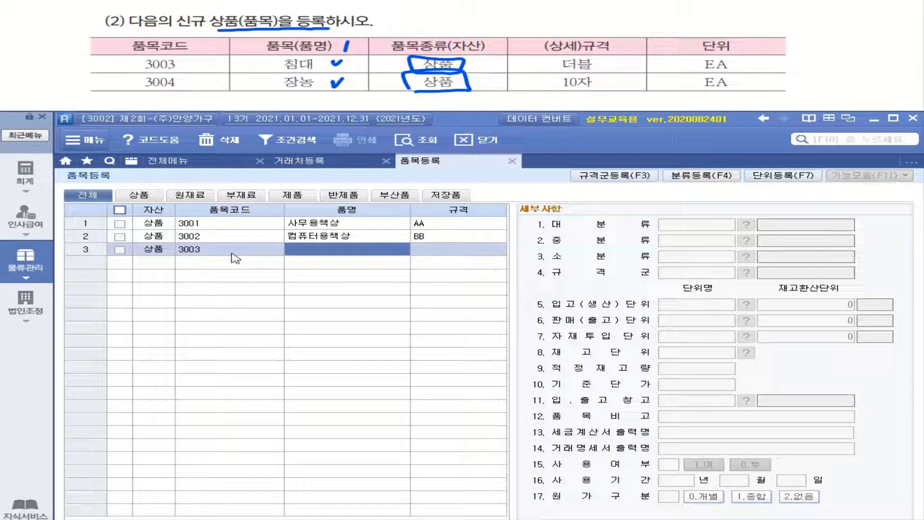
type("침대")
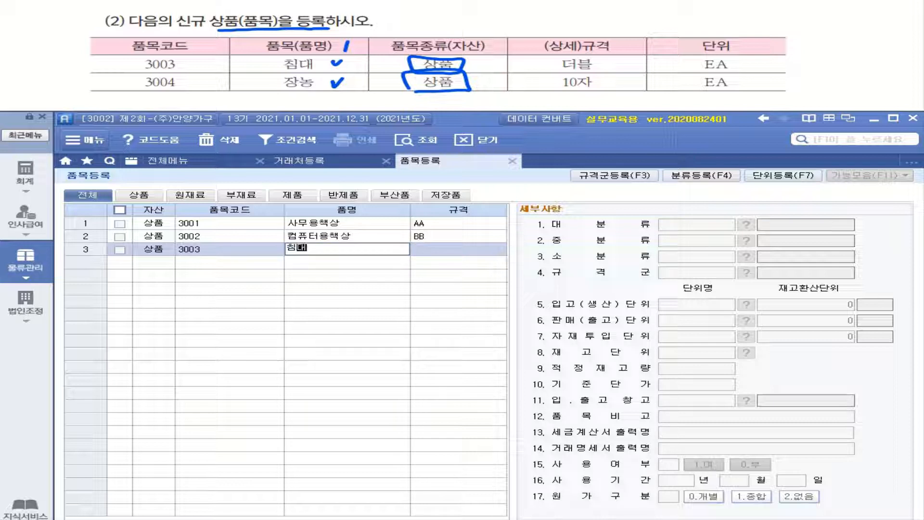
key("Return")
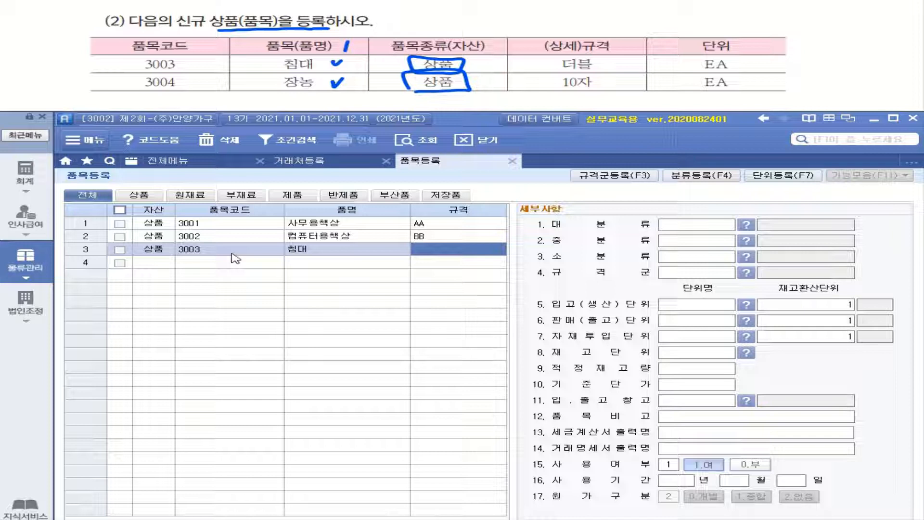
type("더블")
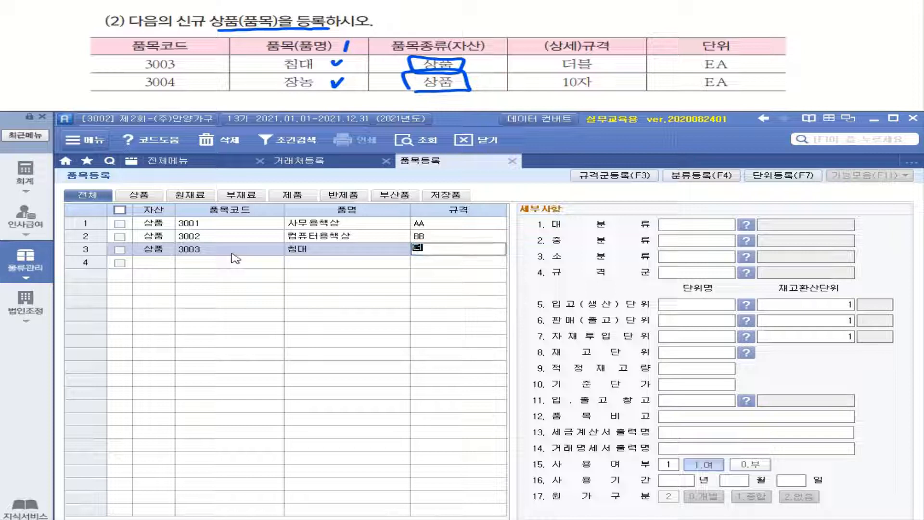
key("Return")
Step: Set 침대's receiving, sales, material-input and stock units all to EA
left_click(704, 308)
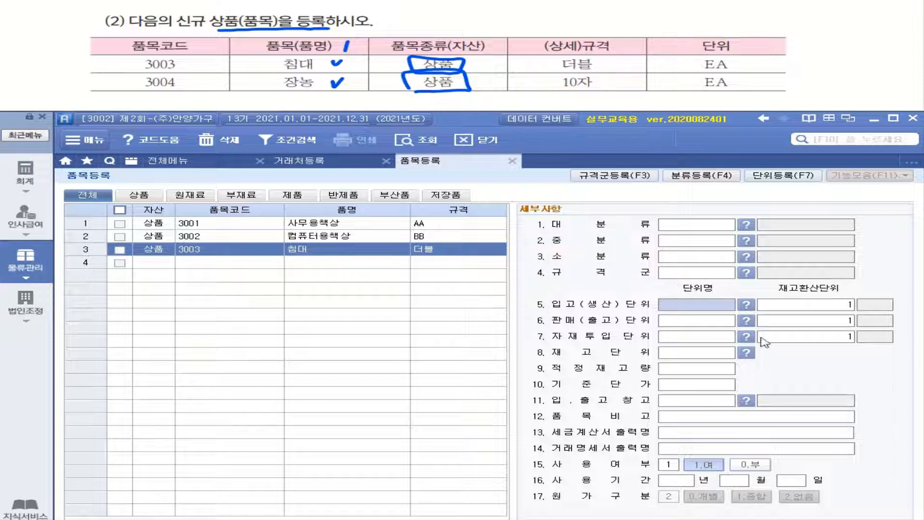
left_click(690, 309)
type("EA")
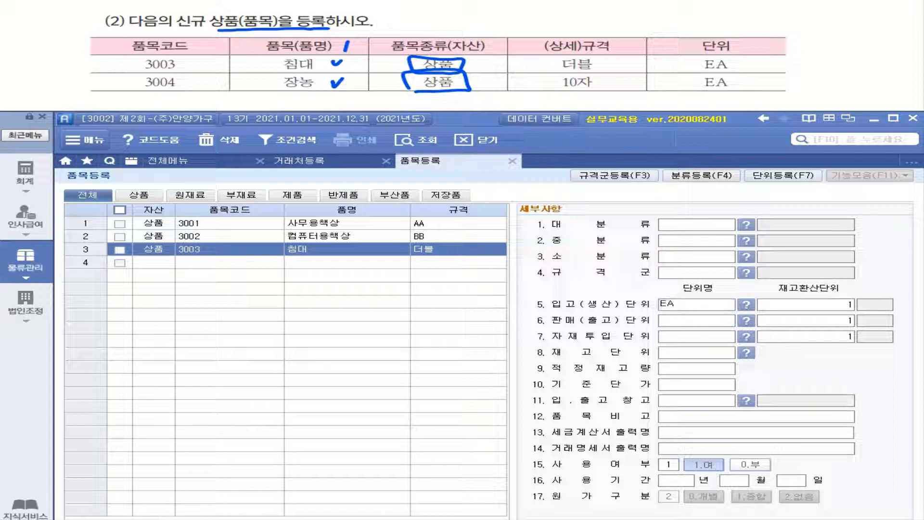
key("Return")
left_click(690, 309)
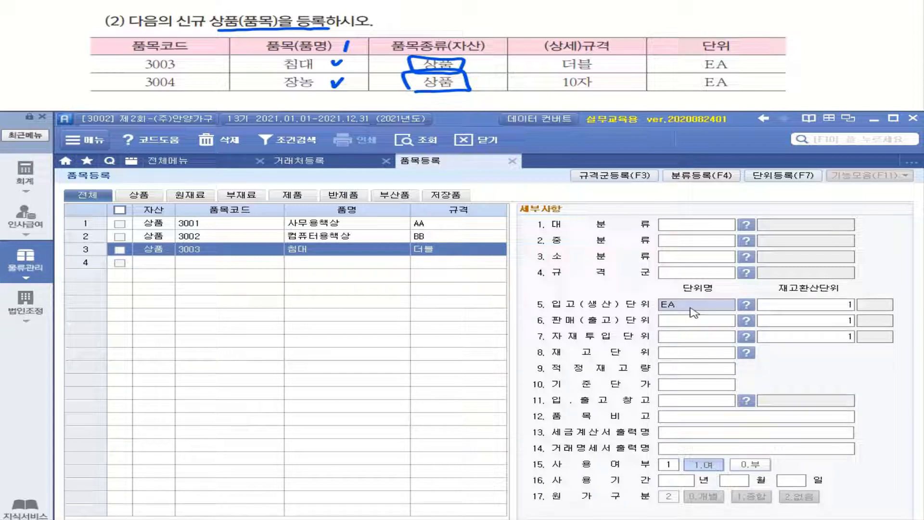
left_click(673, 324)
type("EA")
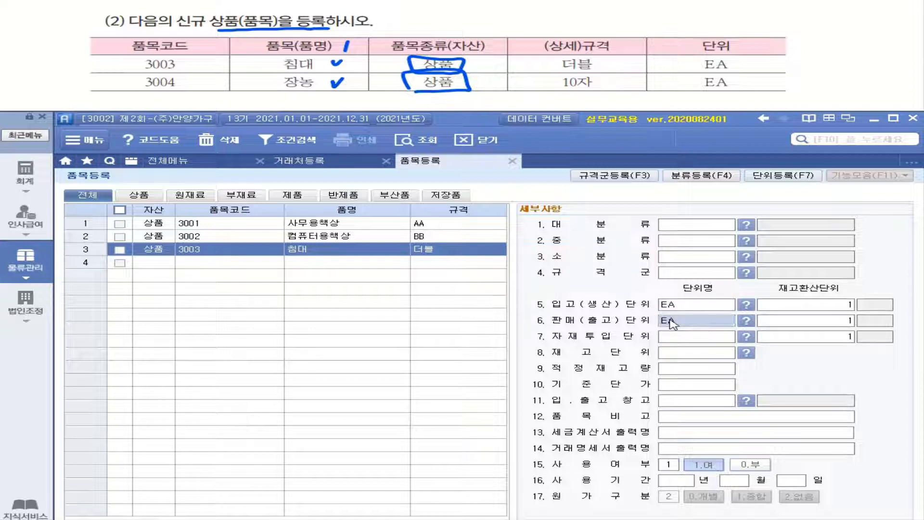
left_click(693, 340)
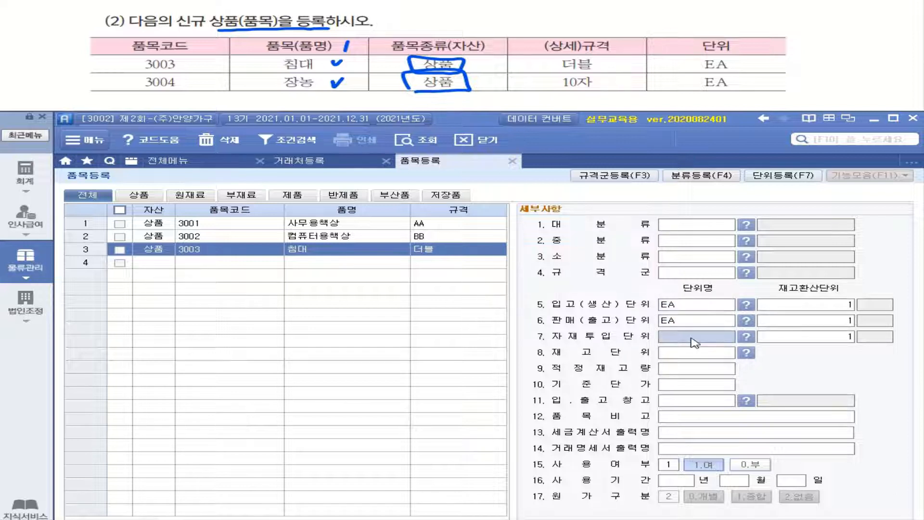
type("EA")
left_click(702, 354)
type("EA")
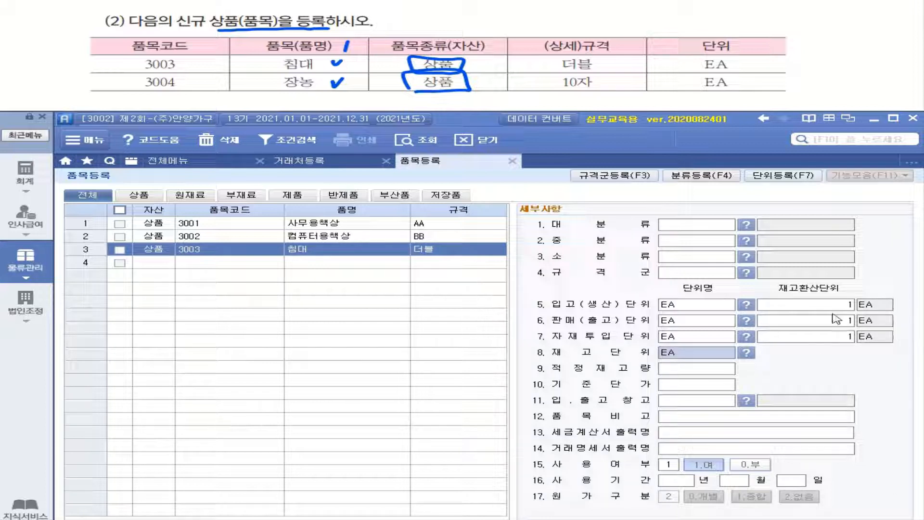
Step: Add item 3004 장농 as 상품 with specification 10자
left_click(153, 264)
left_click(197, 263)
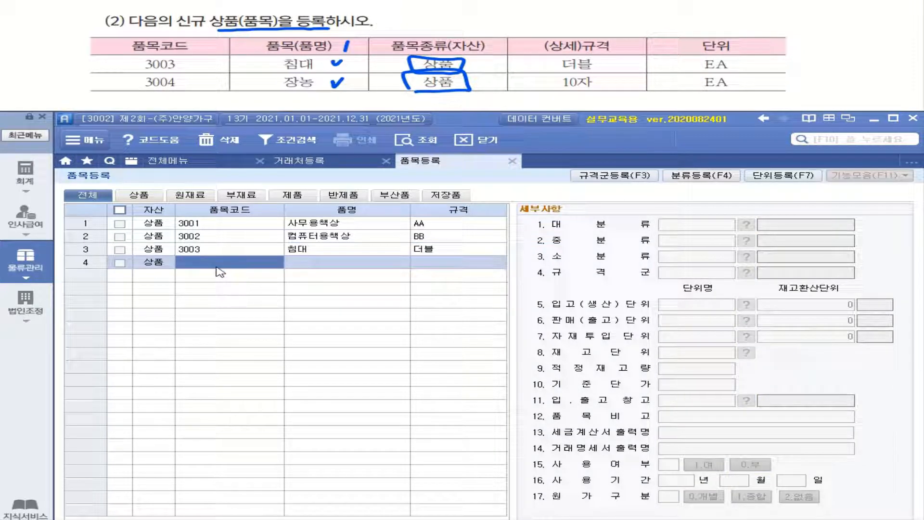
type("3004")
key("Return")
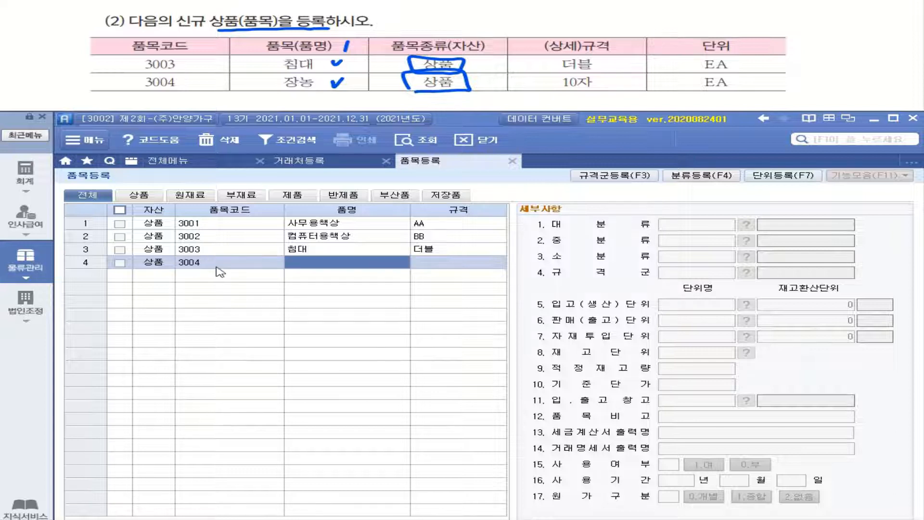
type("wkd")
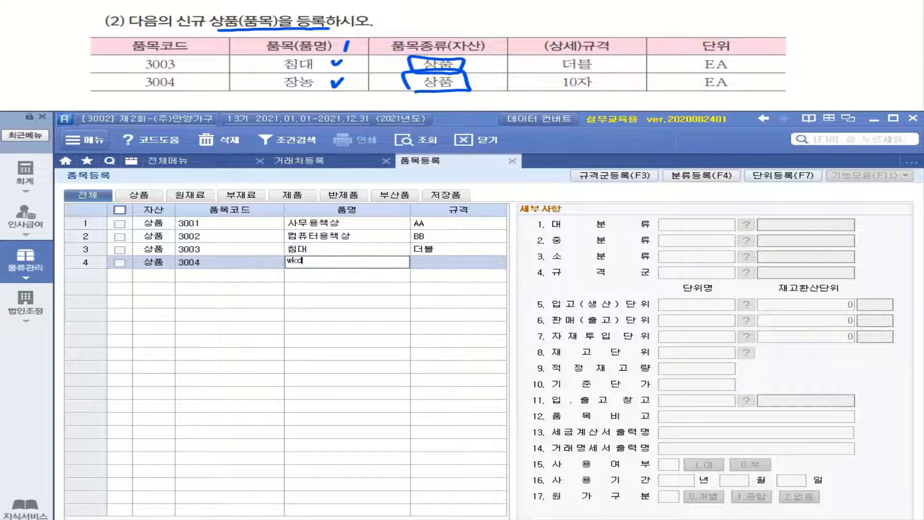
type("shd")
key("BackSpace")
key("BackSpace")
key("BackSpace")
key("BackSpace")
key("BackSpace")
key("BackSpace")
type("장농")
key("Return")
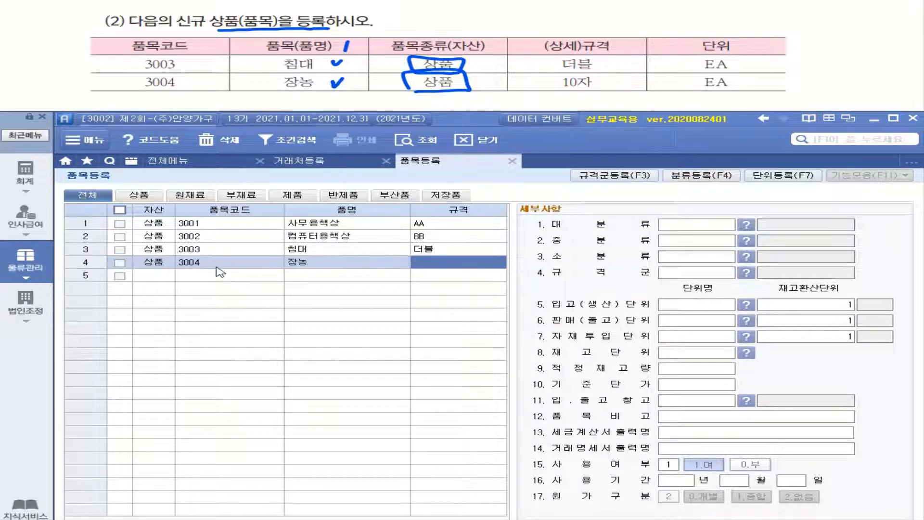
type("10자")
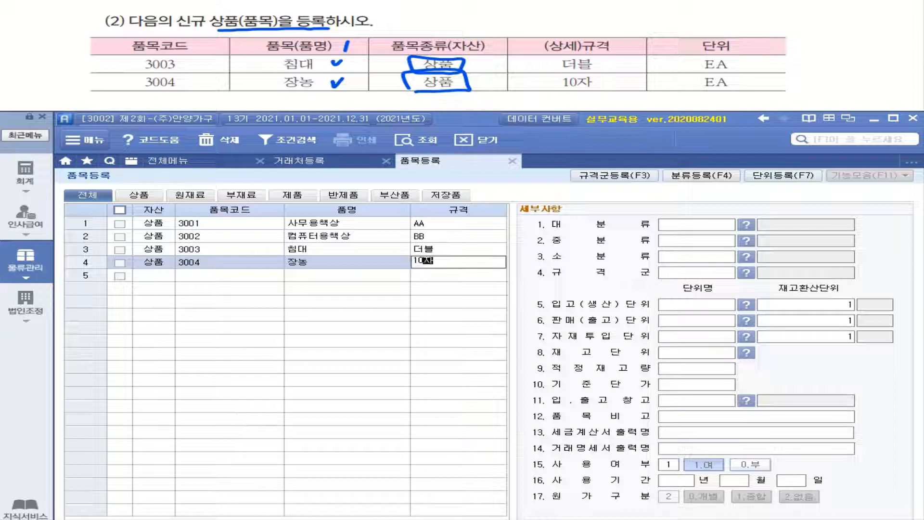
key("Return")
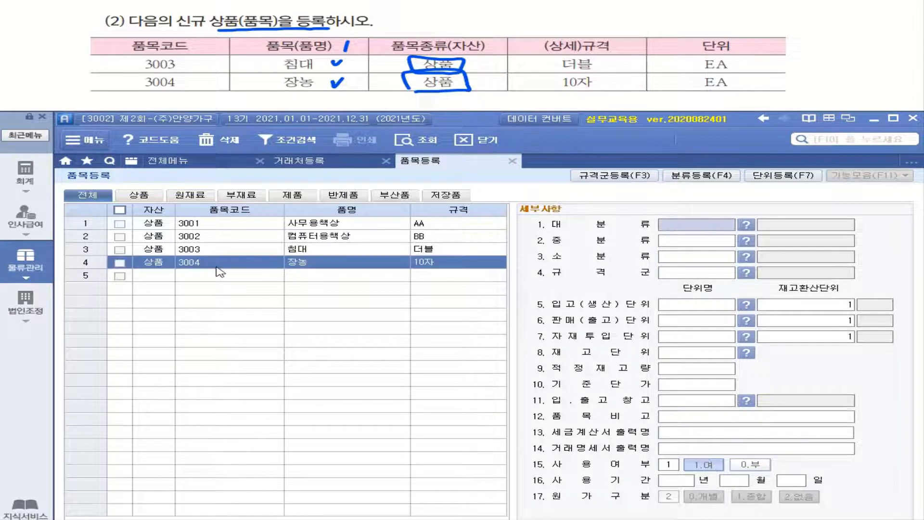
Step: Set 장농's receiving, sales, material-input and stock units all to EA
left_click(713, 305)
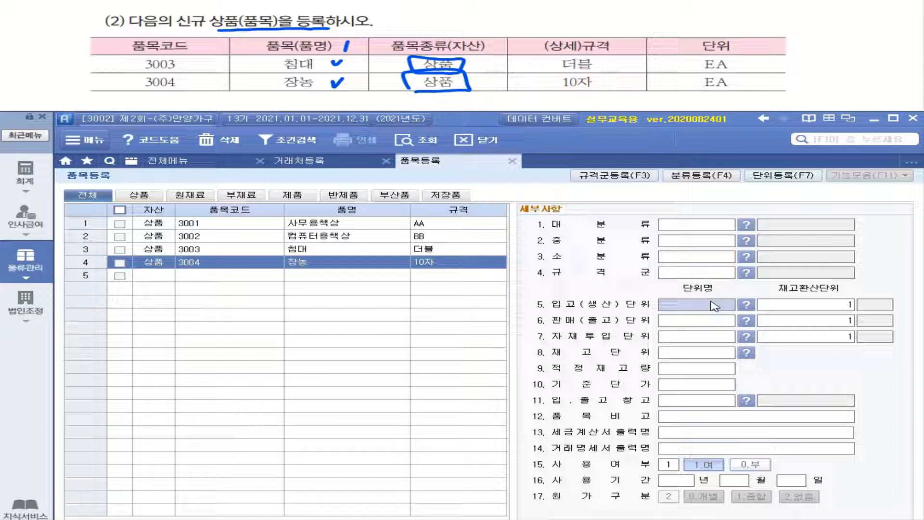
type("EA")
left_click(714, 322)
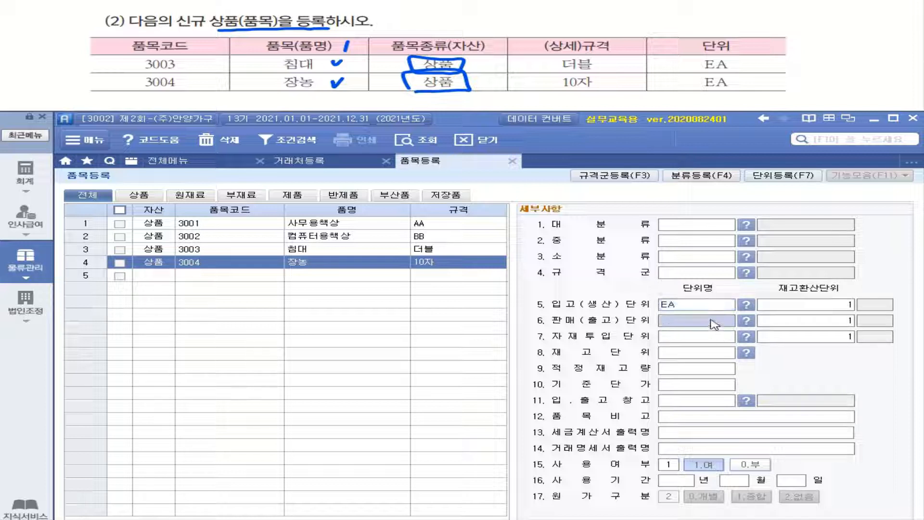
type("EA")
key("Return")
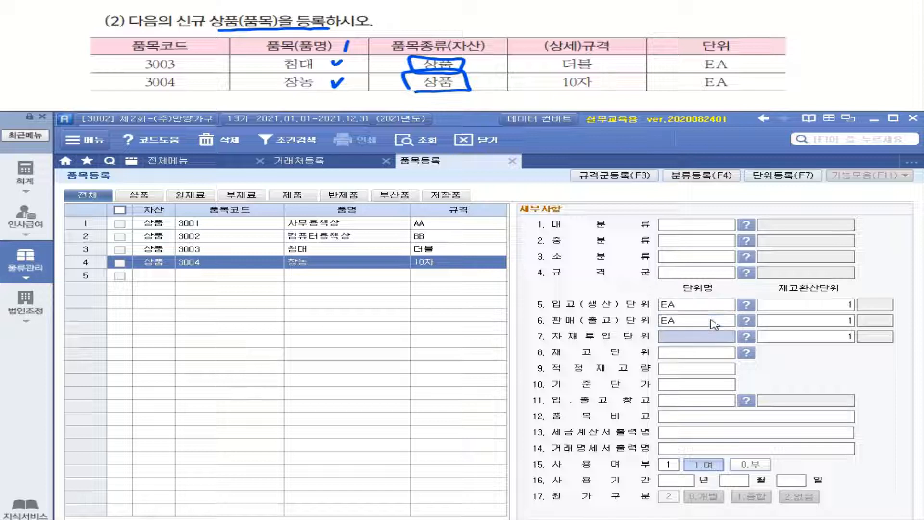
type("EA")
key("Return")
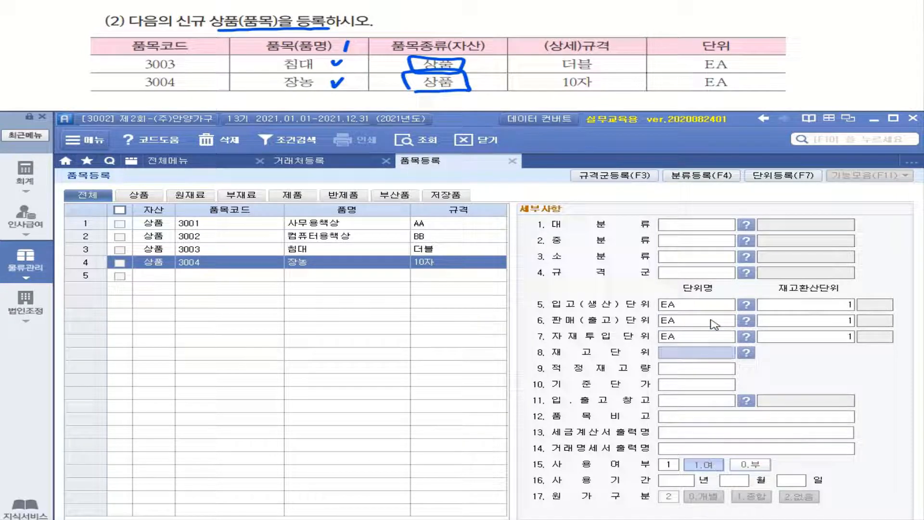
type("EA")
left_click(153, 275)
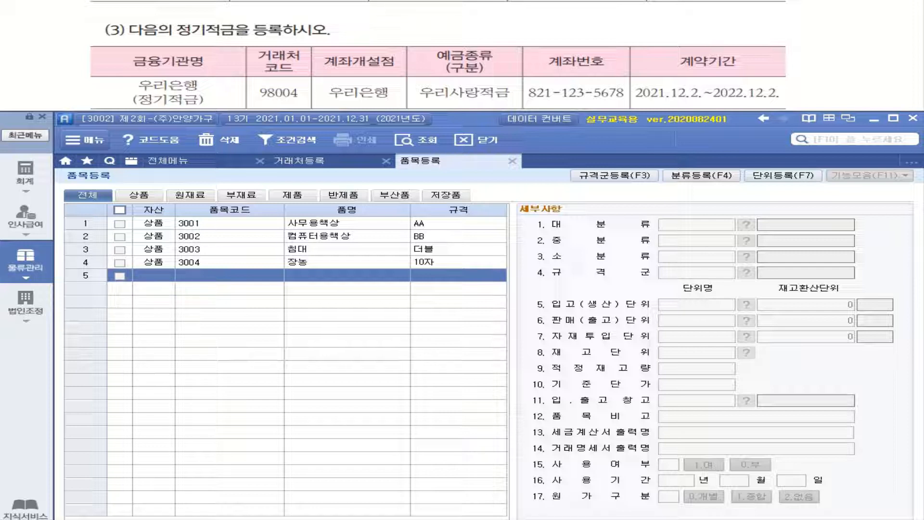
Step: Annotate the 정기적금 exercise with notes on 은행 and 금융, and show the 생산/재고관리 full menu
left_click_drag(175, 35, 287, 38)
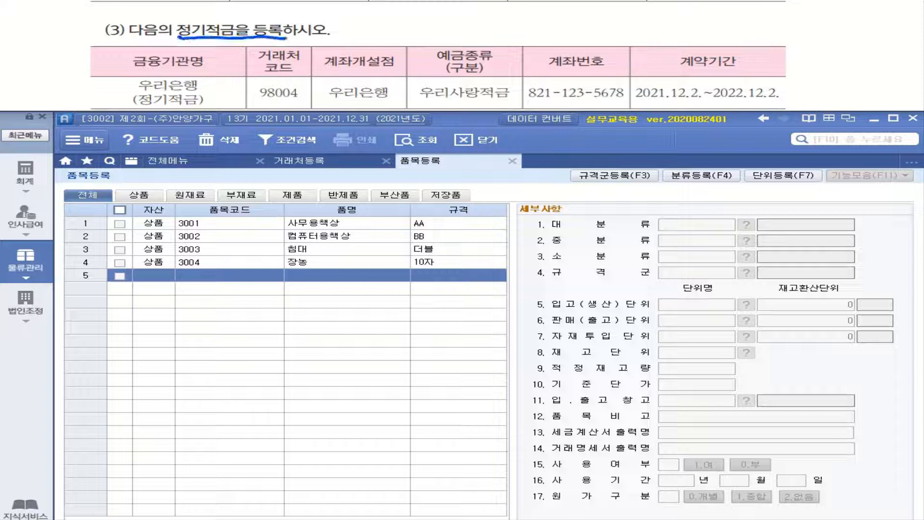
mouse_move(181, 39)
left_mouse_down()
mouse_move(270, 16)
mouse_move(358, 23)
left_mouse_up()
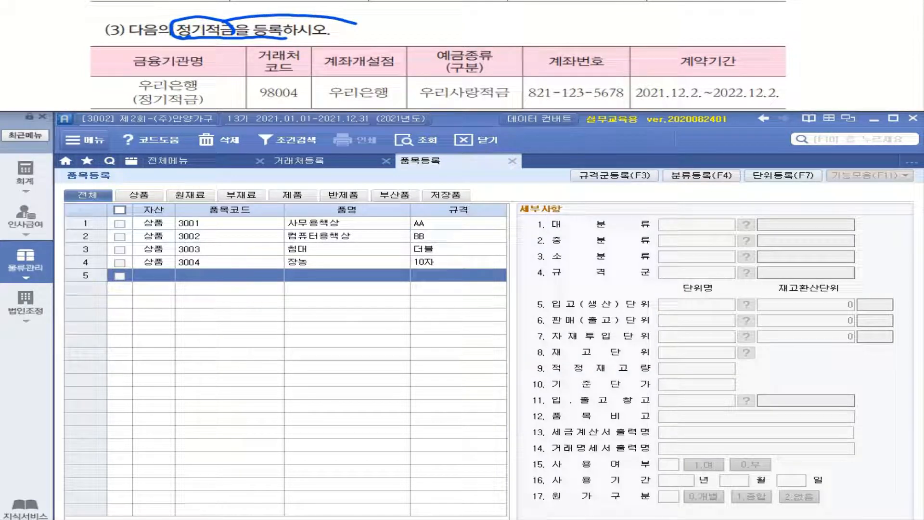
mouse_move(383, 16)
left_mouse_down()
mouse_move(399, 25)
mouse_move(416, 13)
mouse_move(422, 34)
left_mouse_up()
mouse_move(469, 12)
left_mouse_down()
mouse_move(487, 18)
mouse_move(482, 39)
mouse_move(511, 13)
mouse_move(513, 22)
left_mouse_up()
mouse_move(501, 25)
left_mouse_down()
mouse_move(501, 35)
mouse_move(511, 36)
left_mouse_up()
left_click_drag(519, 23, 535, 33)
left_click_drag(545, 20, 558, 30)
mouse_move(561, 20)
left_mouse_down()
mouse_move(572, 31)
mouse_move(584, 18)
left_mouse_up()
mouse_move(569, 19)
left_mouse_down()
mouse_move(602, 35)
mouse_move(628, 20)
mouse_move(626, 35)
mouse_move(644, 18)
left_mouse_up()
mouse_move(631, 19)
left_mouse_down()
mouse_move(650, 22)
mouse_move(639, 28)
left_mouse_up()
mouse_move(628, 29)
left_mouse_down()
mouse_move(661, 25)
mouse_move(653, 38)
left_mouse_up()
left_click_drag(456, 41, 508, 41)
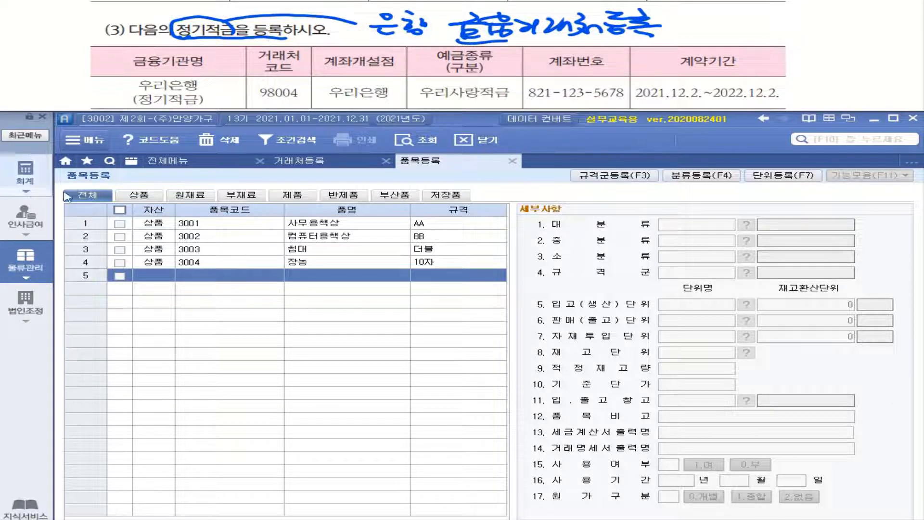
left_click(34, 267)
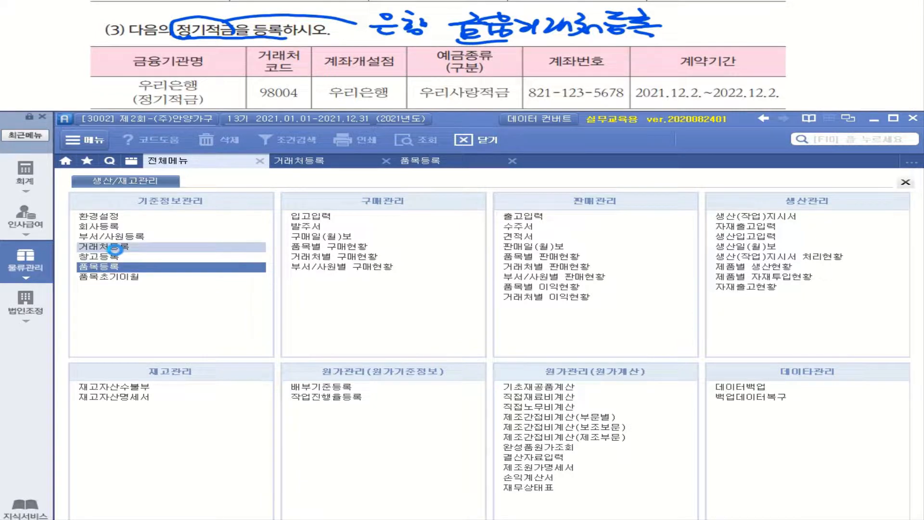
Step: On the 거래처등록 금융 list, add 98004 우리은행(정기적금) with its account number
left_click(115, 247)
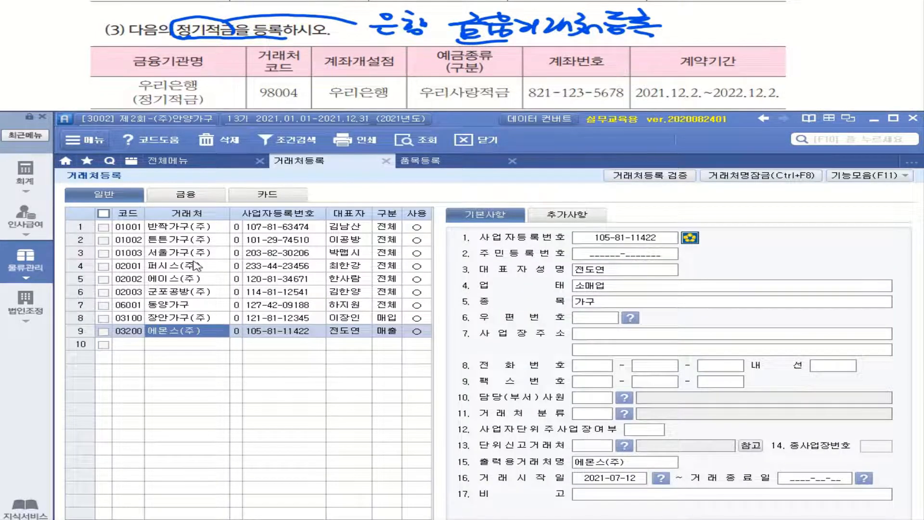
left_click(175, 195)
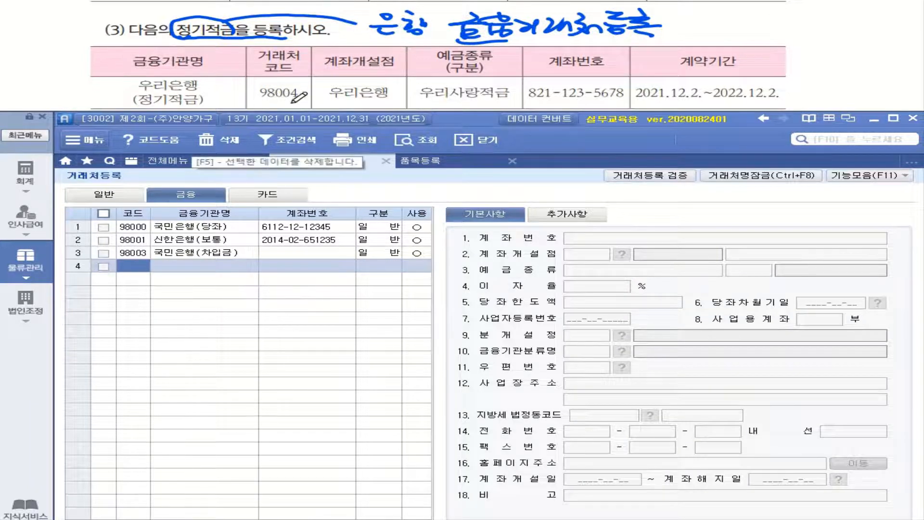
left_click(144, 270)
type("9800")
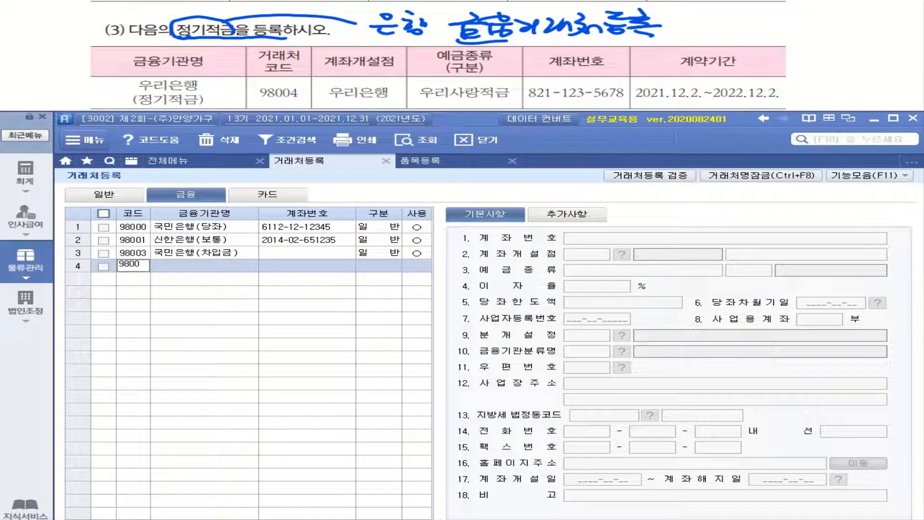
type("4")
key("Return")
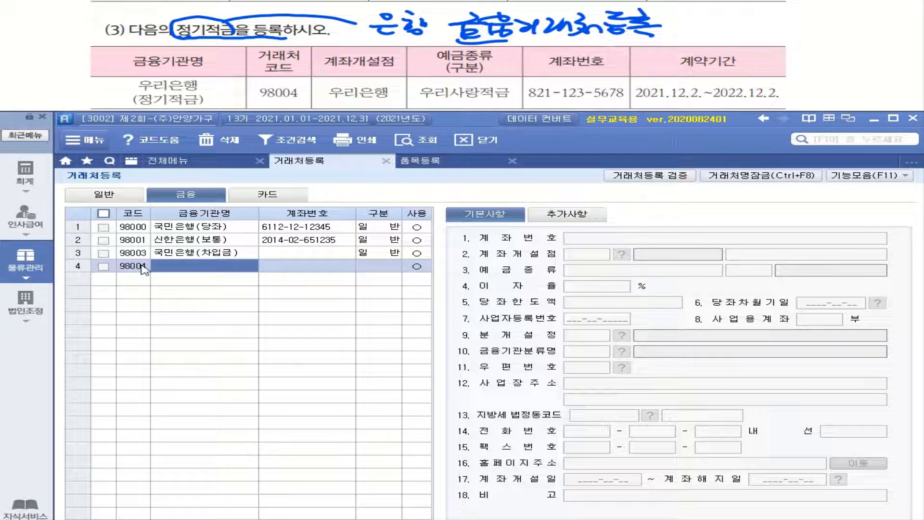
type("우")
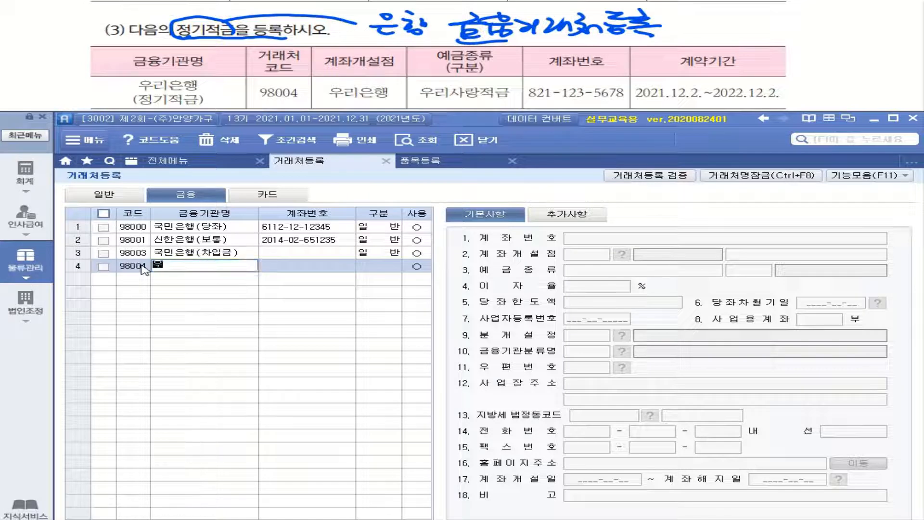
type("리은")
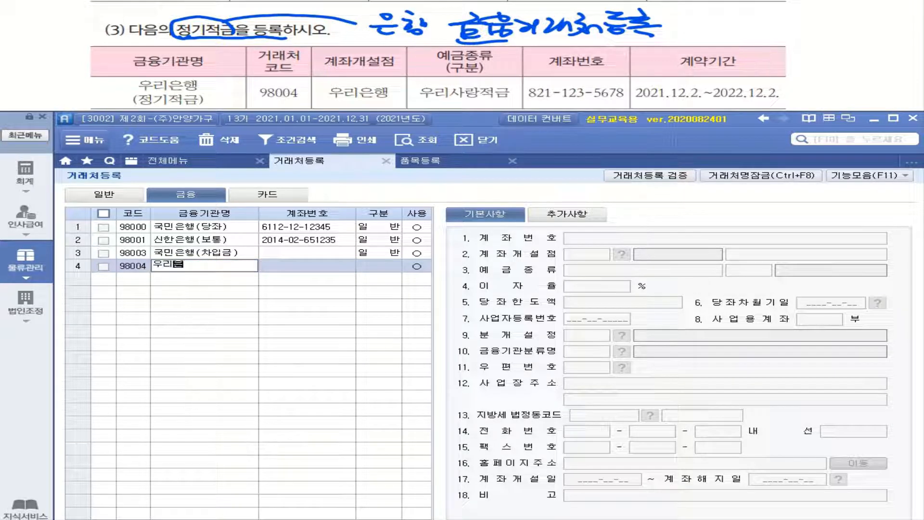
type("행(정기")
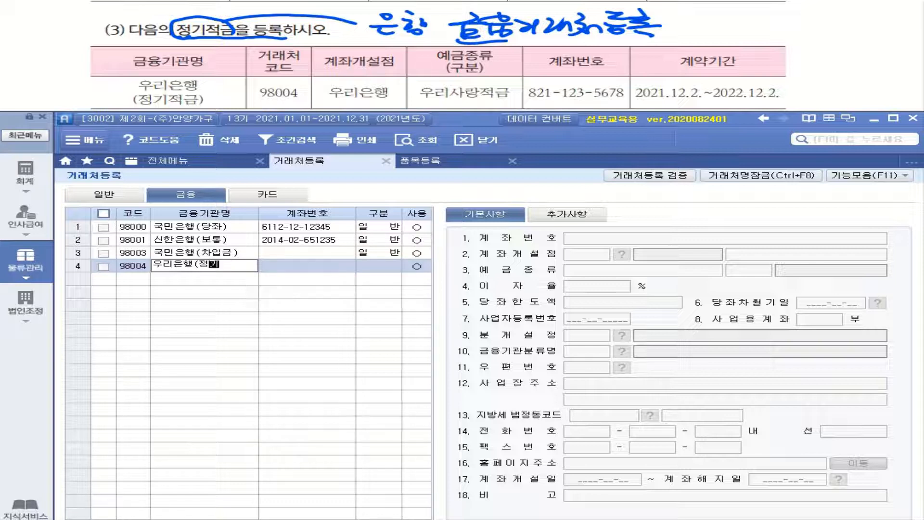
type("적금)")
key("Return")
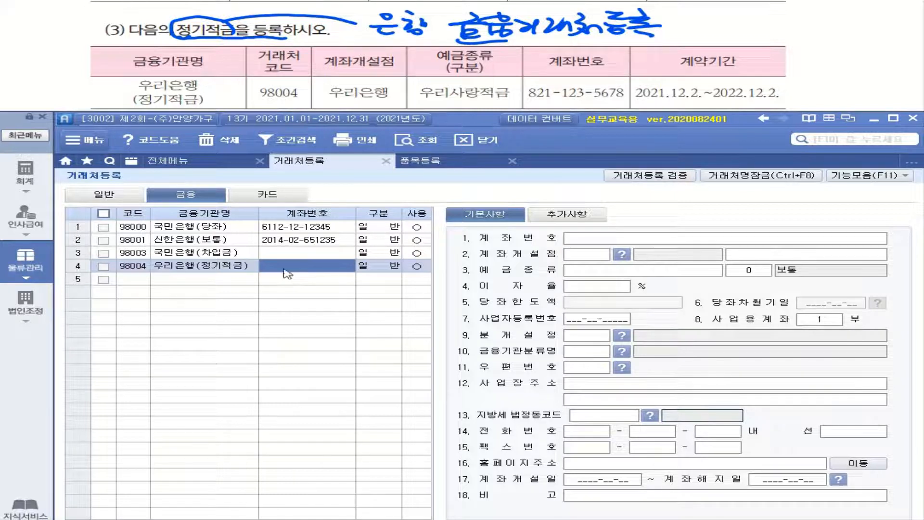
type("821-")
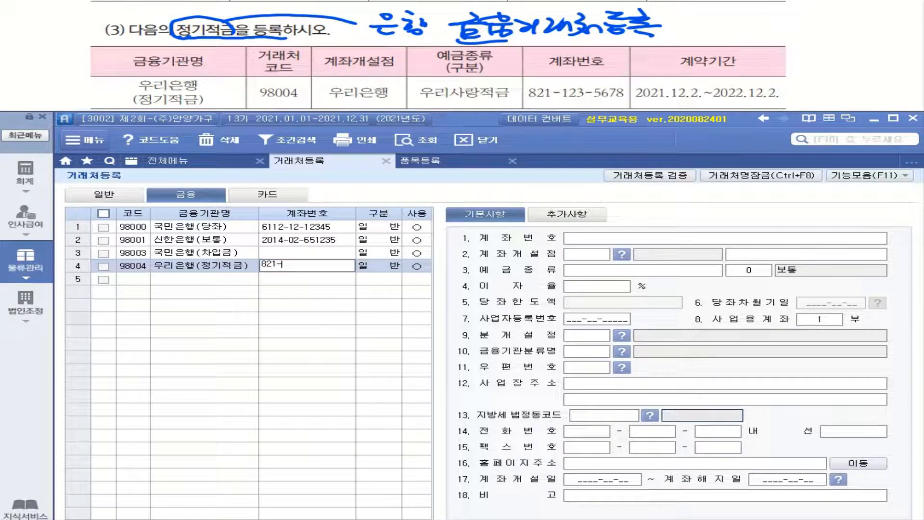
type("123-5678")
key("Return")
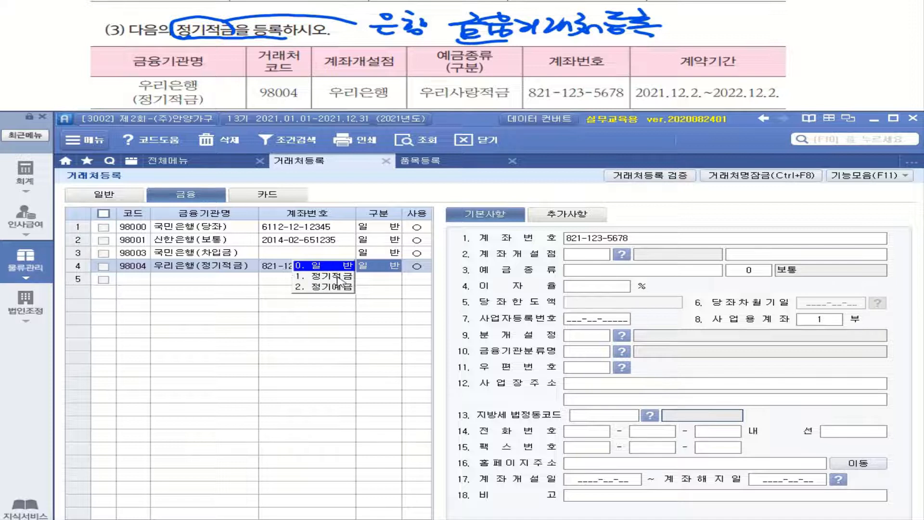
Step: Set the 98004 account type to 1.정기적금 and check the opening-bank code lookup
left_click(337, 278)
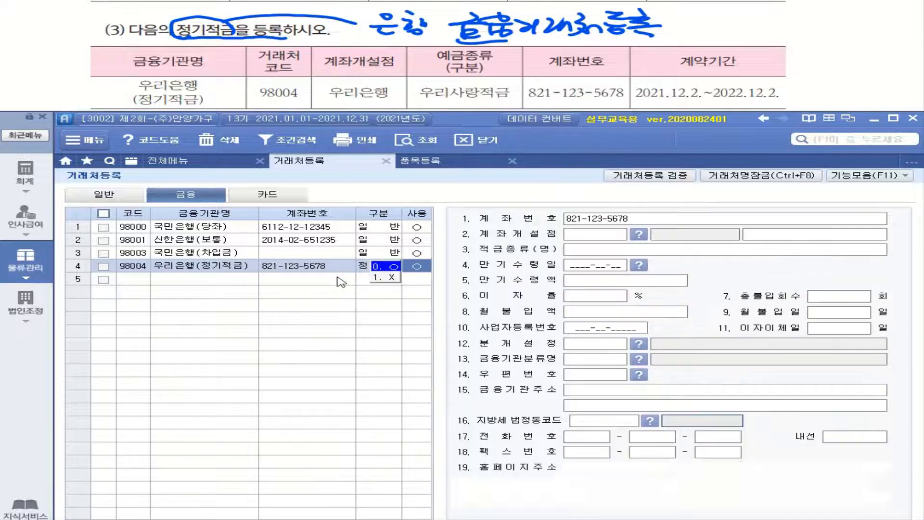
left_click(389, 268)
left_click(396, 268)
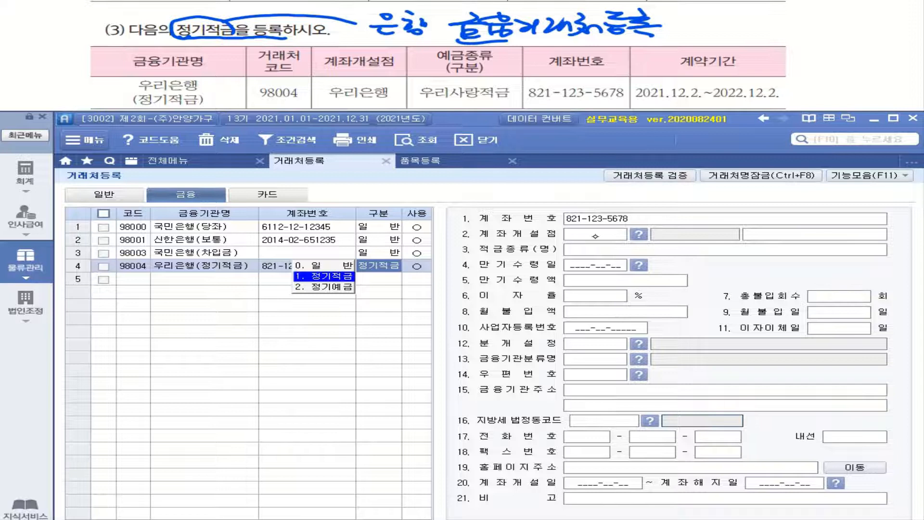
left_click(596, 236)
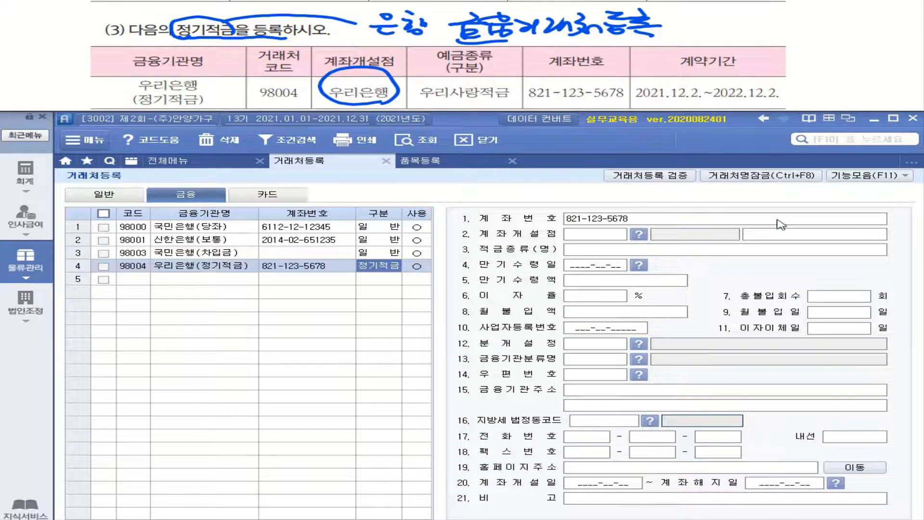
left_click(639, 234)
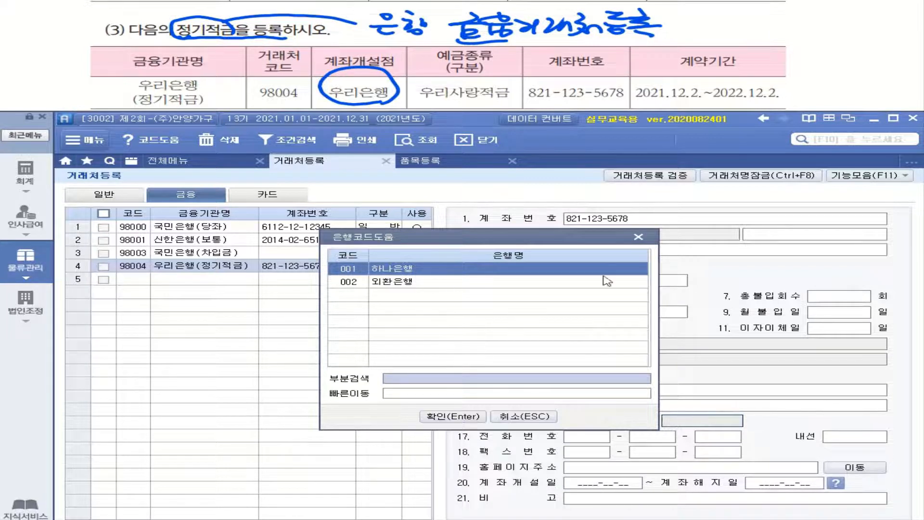
left_click(639, 237)
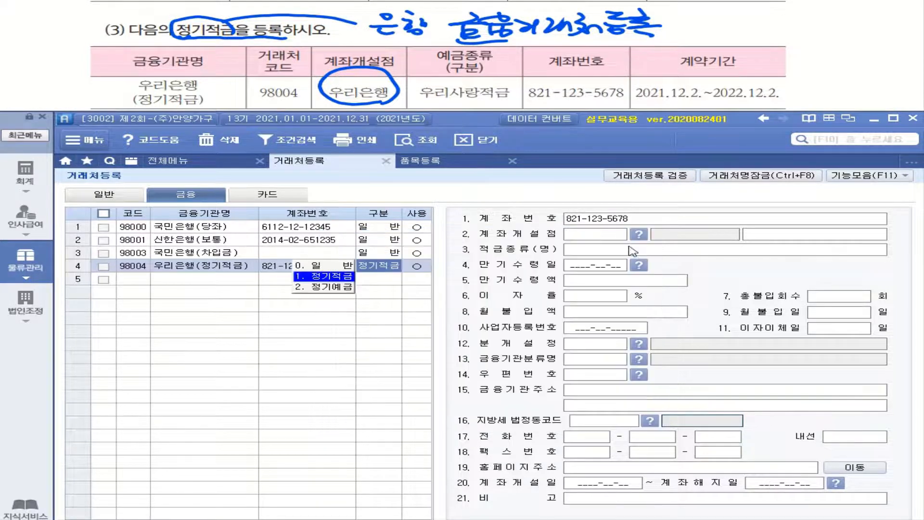
left_click(863, 179)
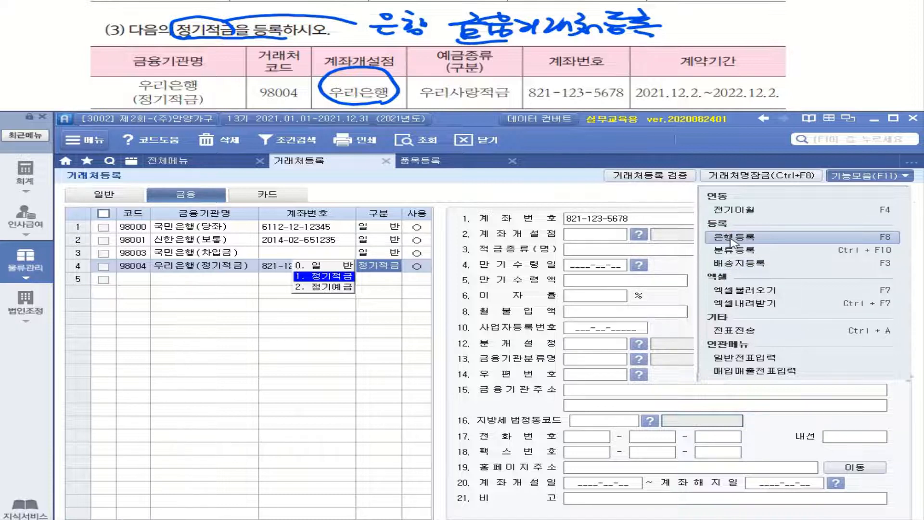
Step: Register a new bank with code 003 named 우리은행 in bank registration
left_click(731, 238)
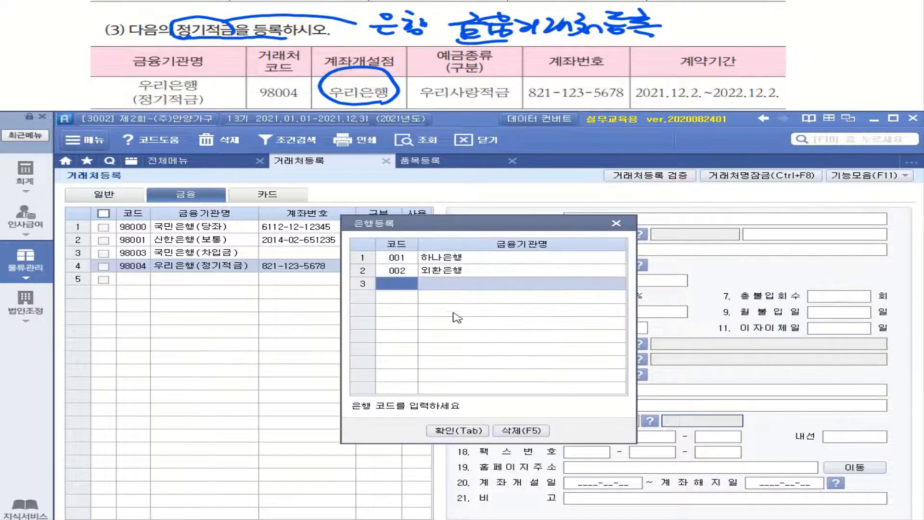
type("003")
key("Return")
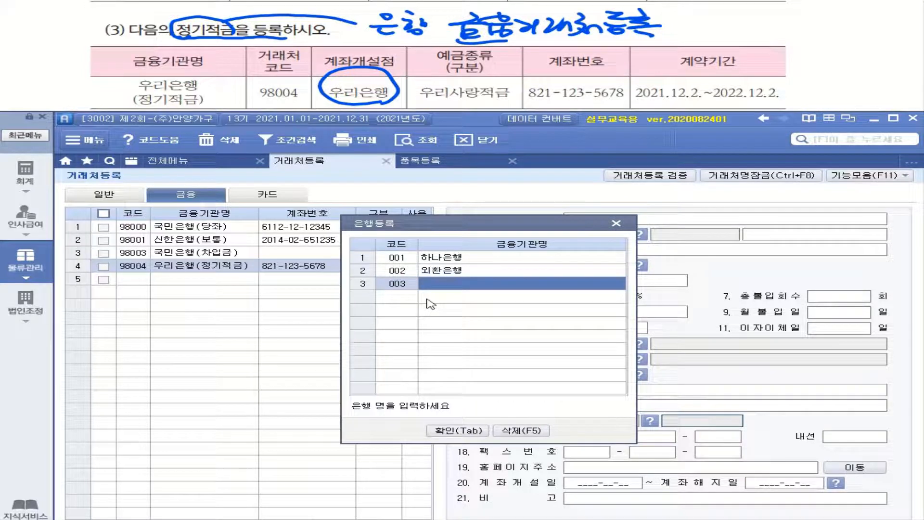
type("우리")
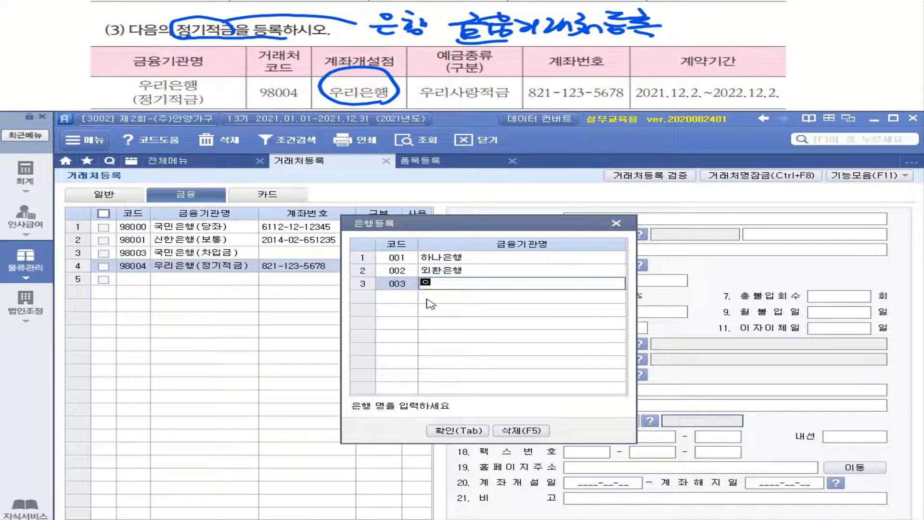
type("은해")
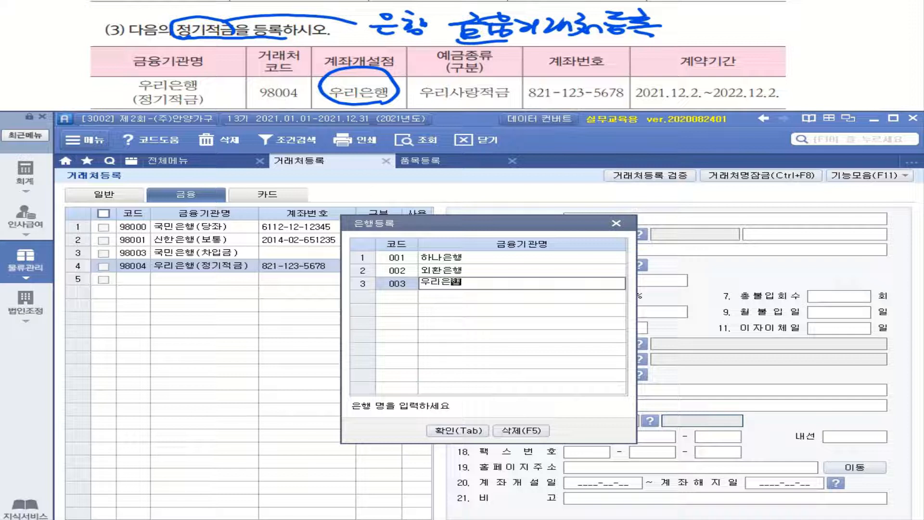
key("Return")
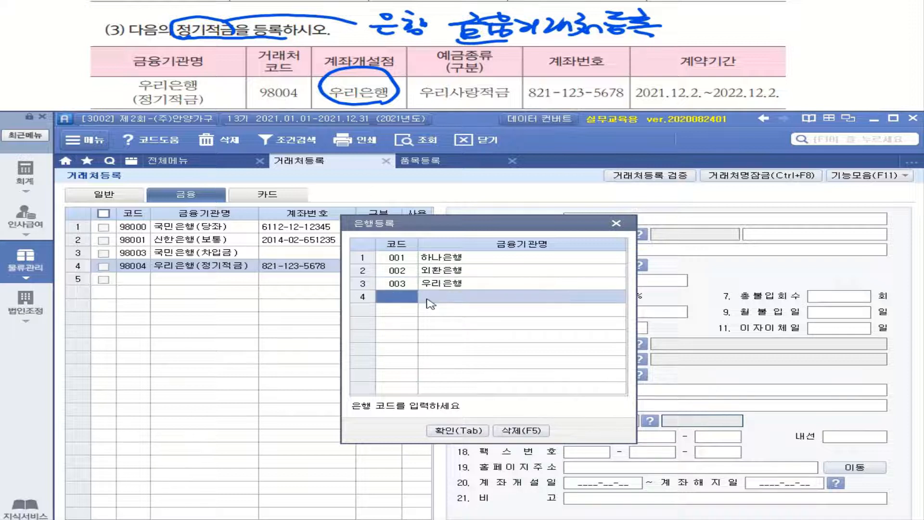
left_click(476, 431)
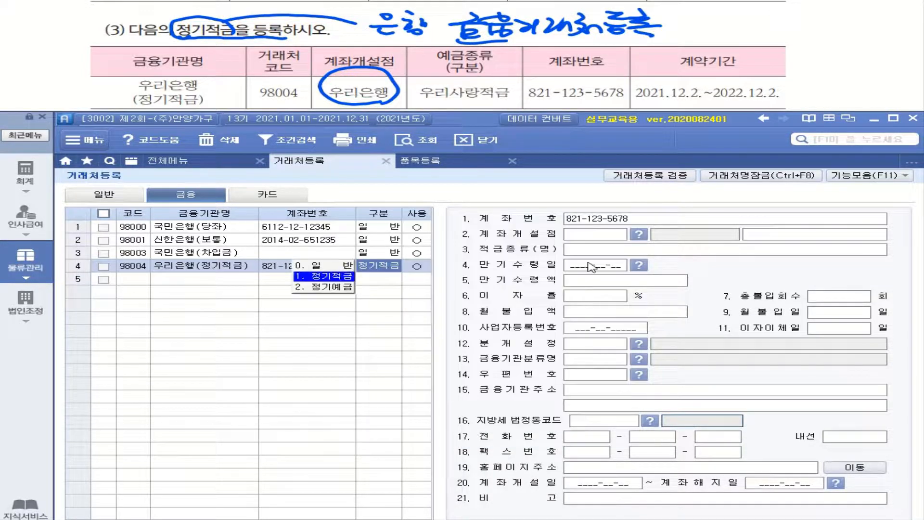
Step: Choose 003 우리은행 as the account-opening bank for the 98004 record
left_click(639, 235)
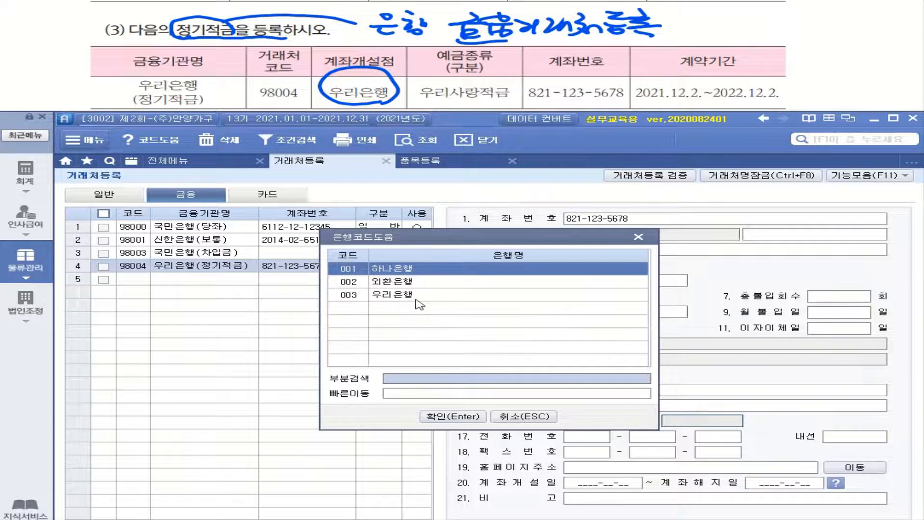
left_click(419, 294)
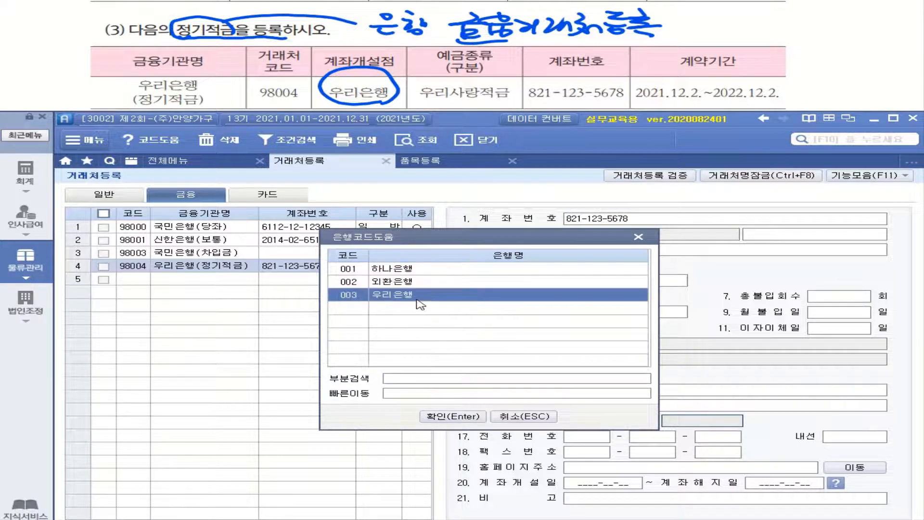
left_click(475, 418)
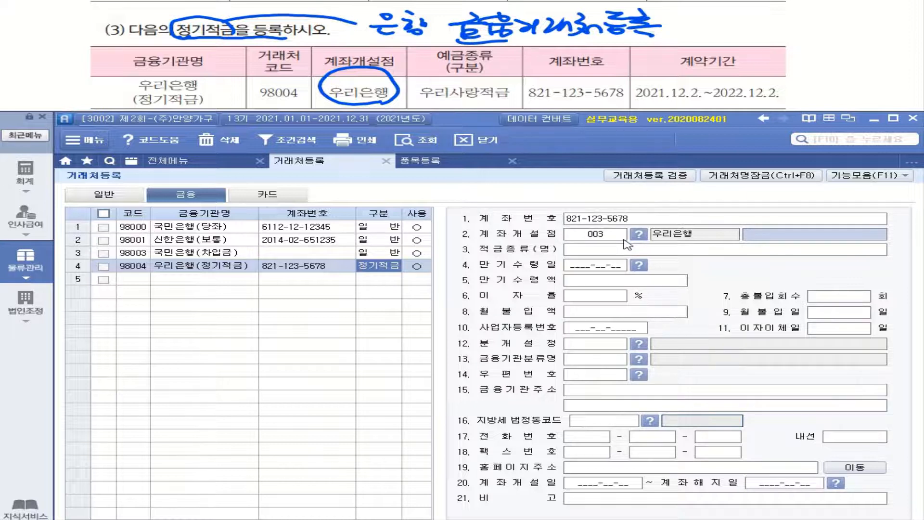
Step: Enter savings type 우리사랑적금 with maturity date 2022-12-02 for the Woori account
left_click(881, 176)
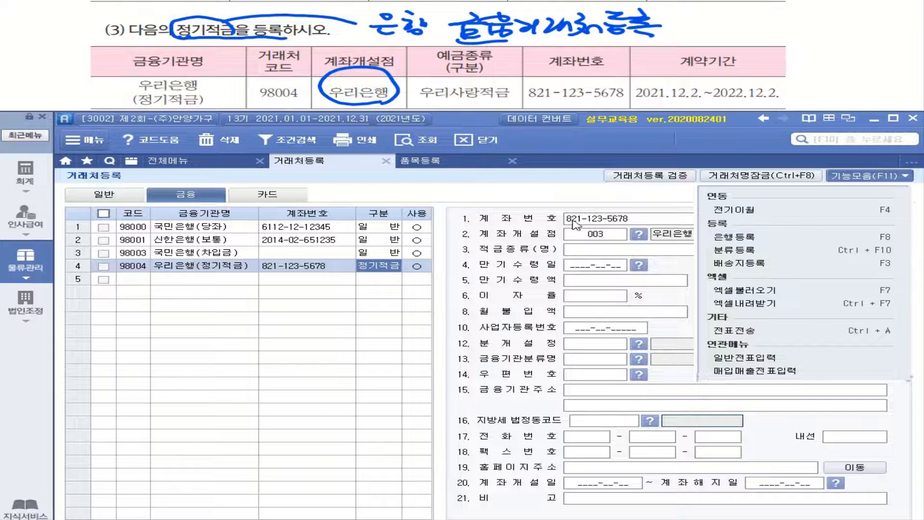
left_click(616, 252)
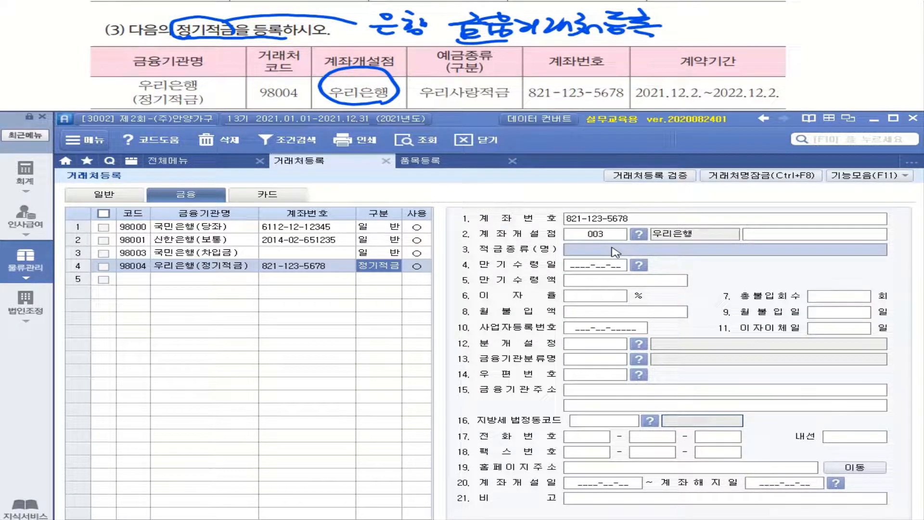
type("ㅇ")
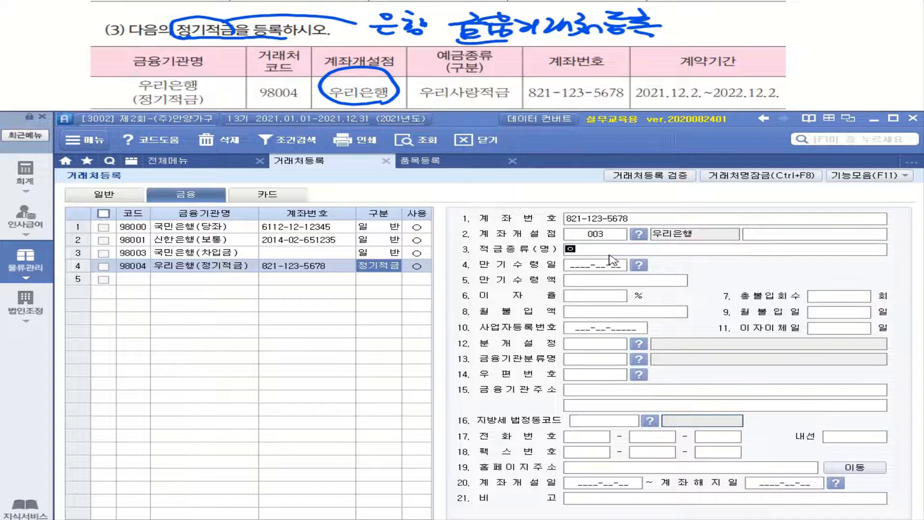
type("리")
type("사라")
type("저")
type("그")
key("Return")
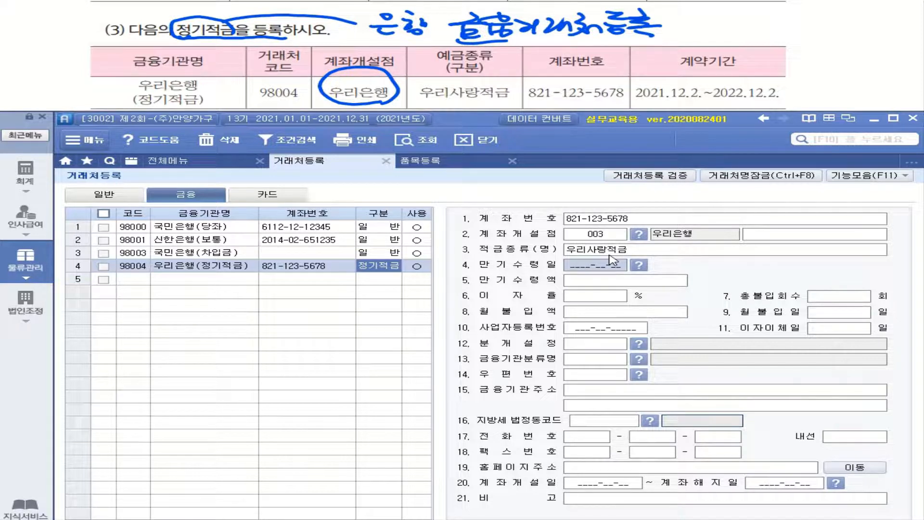
type("2022-12-02")
key("Return")
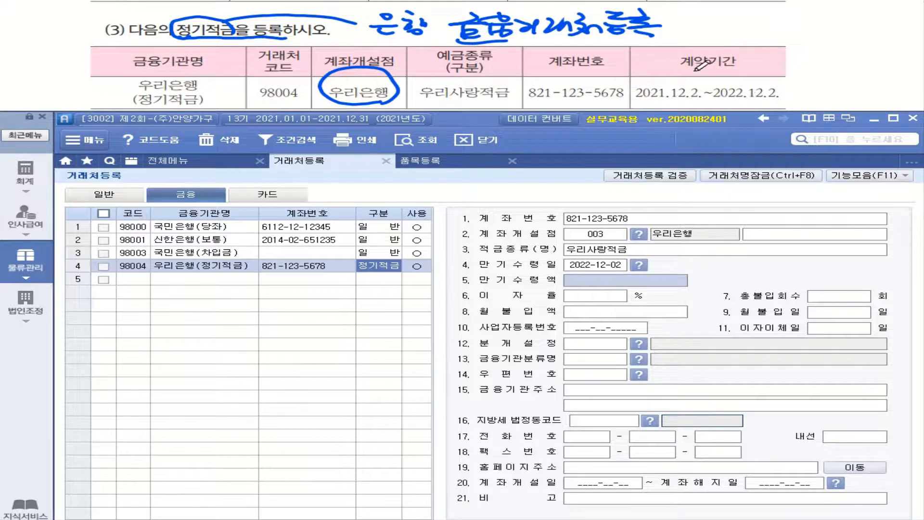
Step: Set the account period from 2021-12-02 to 2022-12-02, correcting the closing date
mouse_move(666, 53)
left_mouse_down()
mouse_move(668, 69)
mouse_move(652, 68)
mouse_move(667, 54)
left_mouse_up()
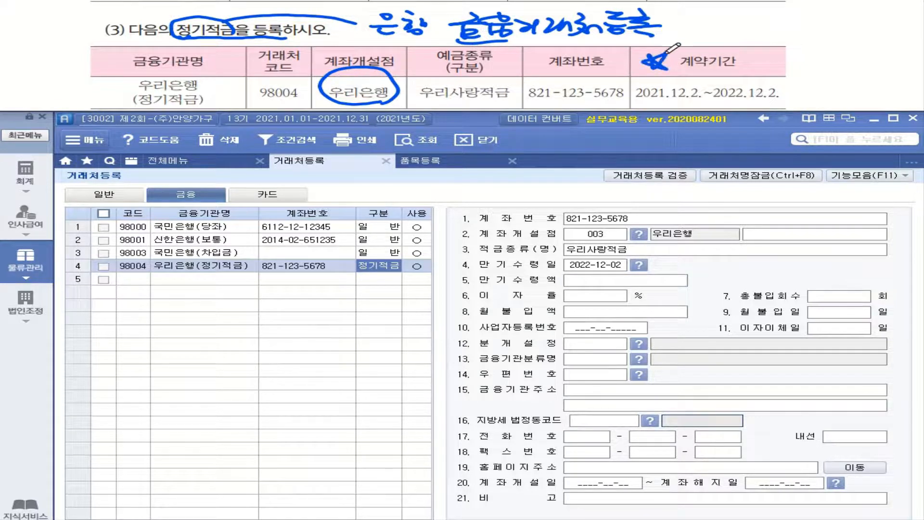
left_click(597, 487)
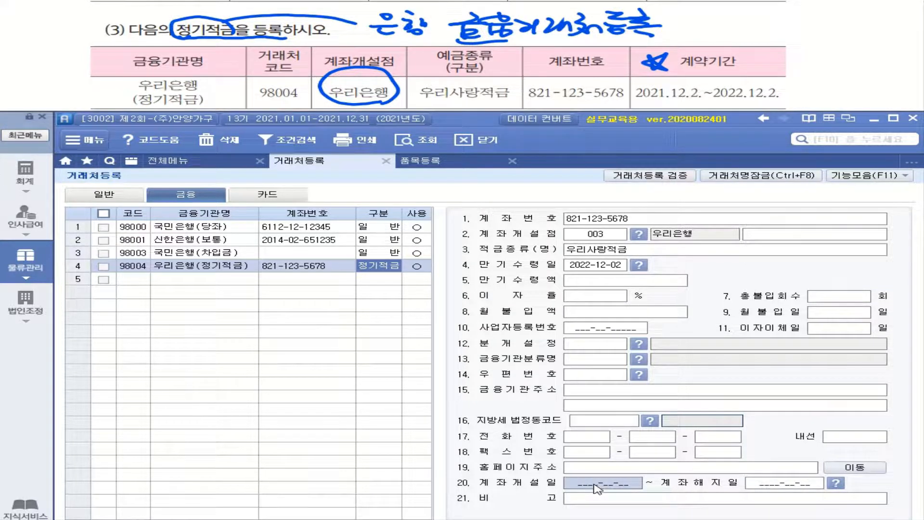
type("2021-12-")
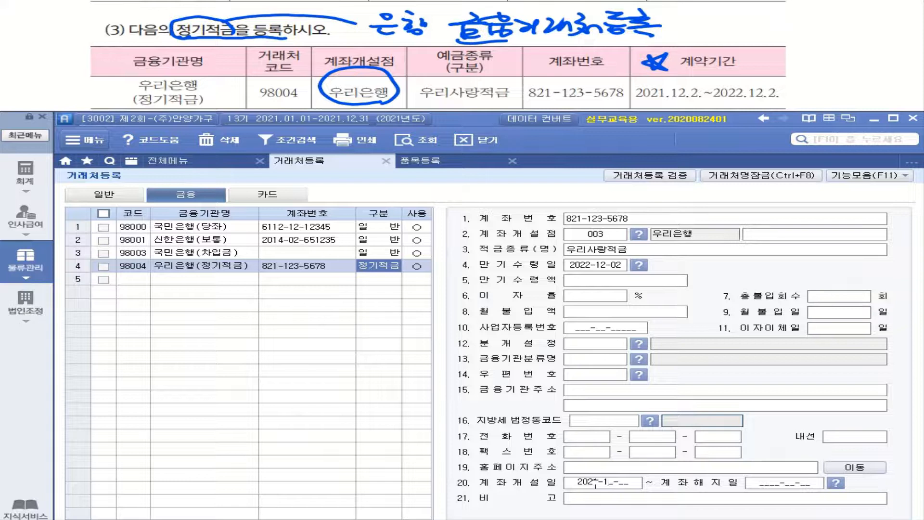
type("02")
key("Return")
type("2022-12-22")
key("Return")
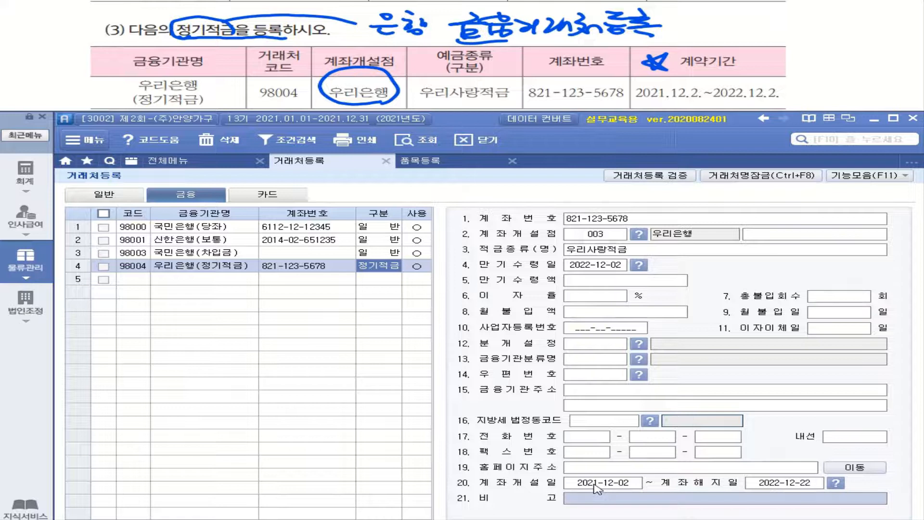
left_click(812, 484)
type("2022-12-")
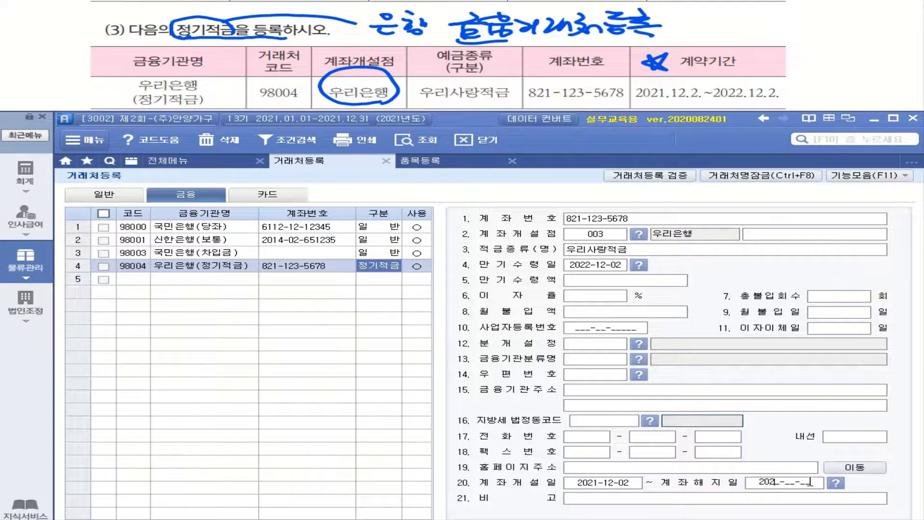
type("02")
key("Return")
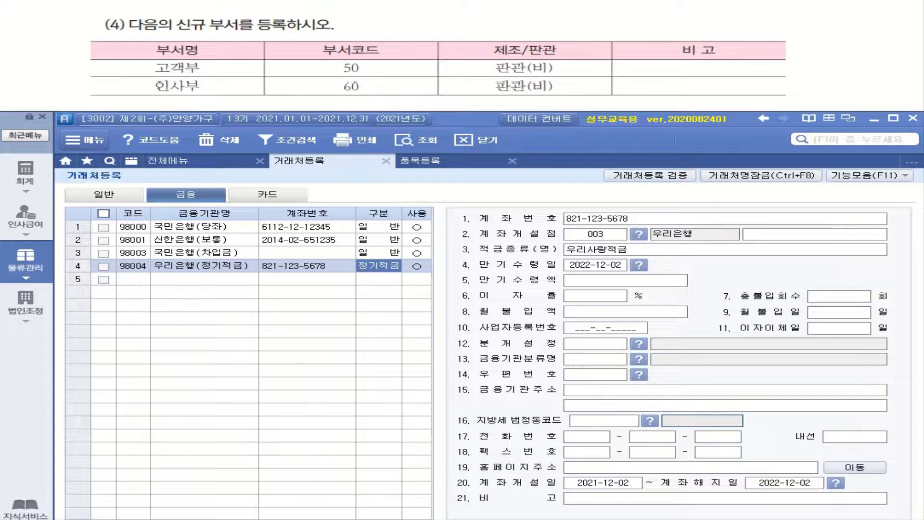
Step: Open 부서/사원등록 under 기준정보관리 from the 물류관리 full menu
left_click_drag(219, 31, 285, 32)
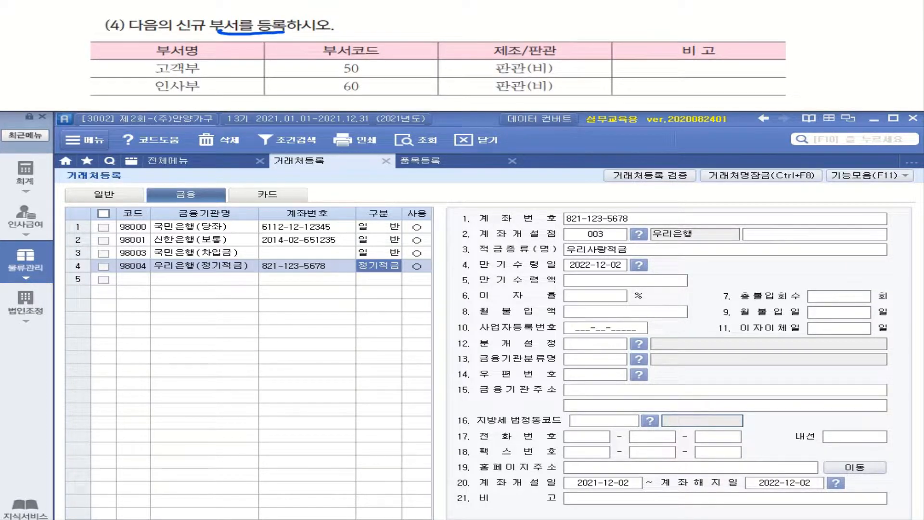
left_click(26, 260)
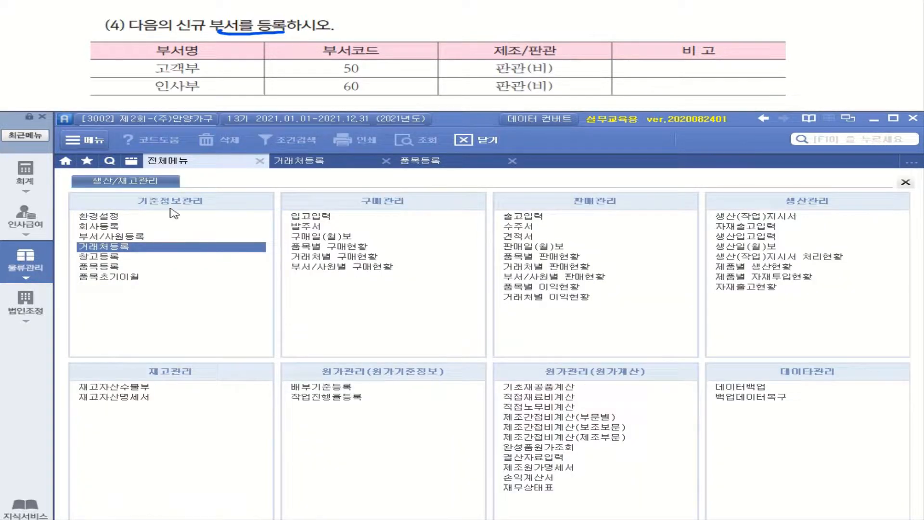
double_click(105, 236)
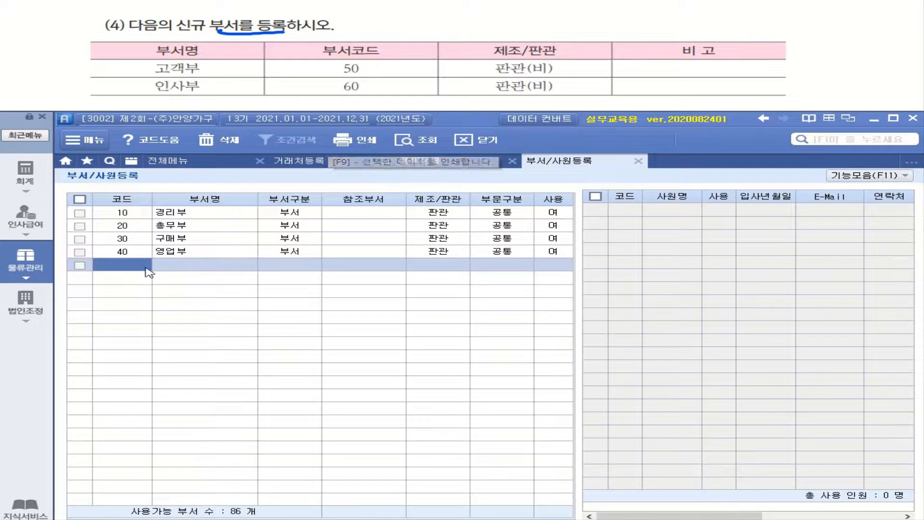
Step: Add department 50 고객부 as 부서 type, 판관, 공통
type("50")
key("Return")
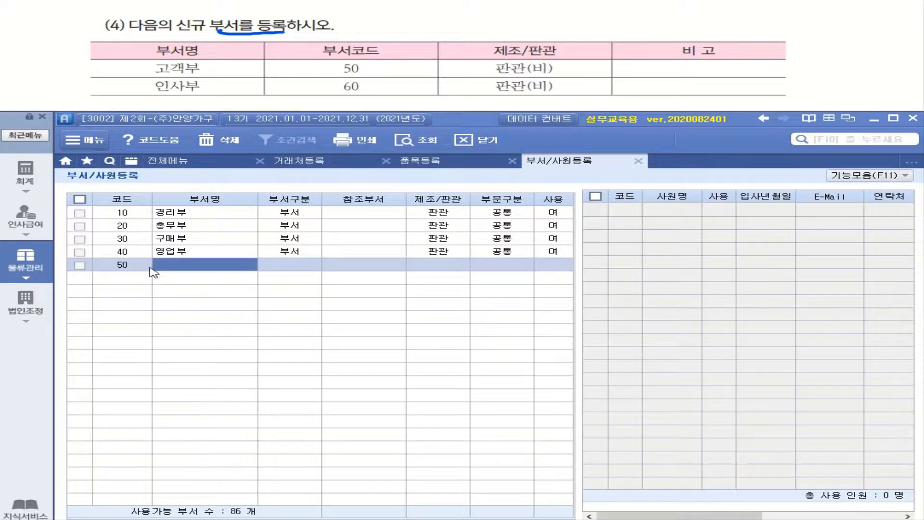
type("고")
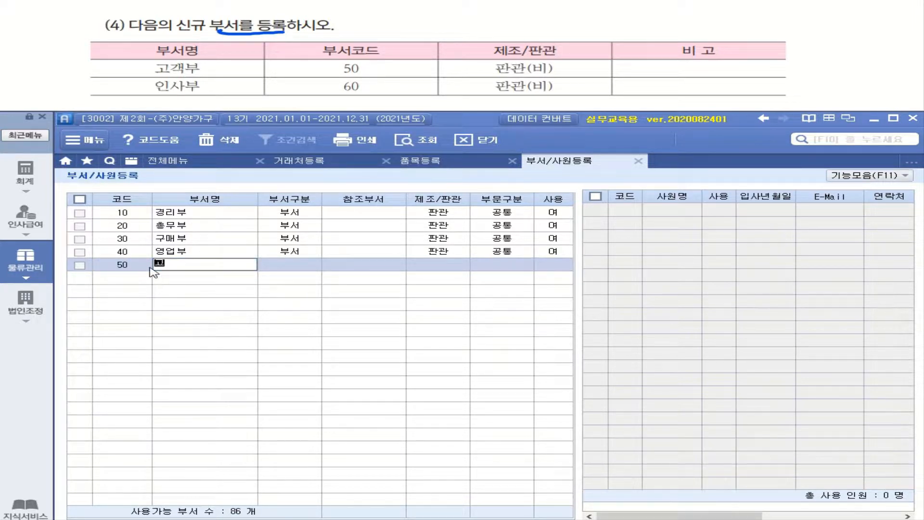
type("개")
type("부")
key("Return")
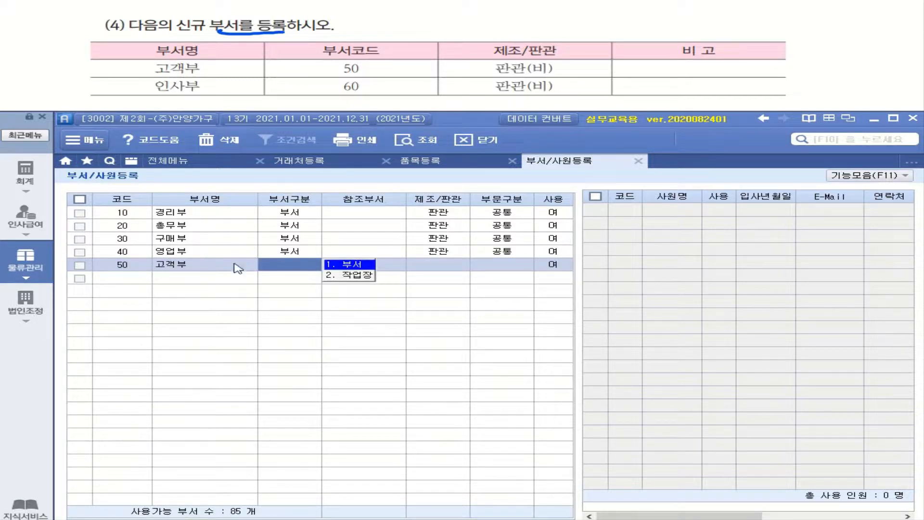
left_click(364, 264)
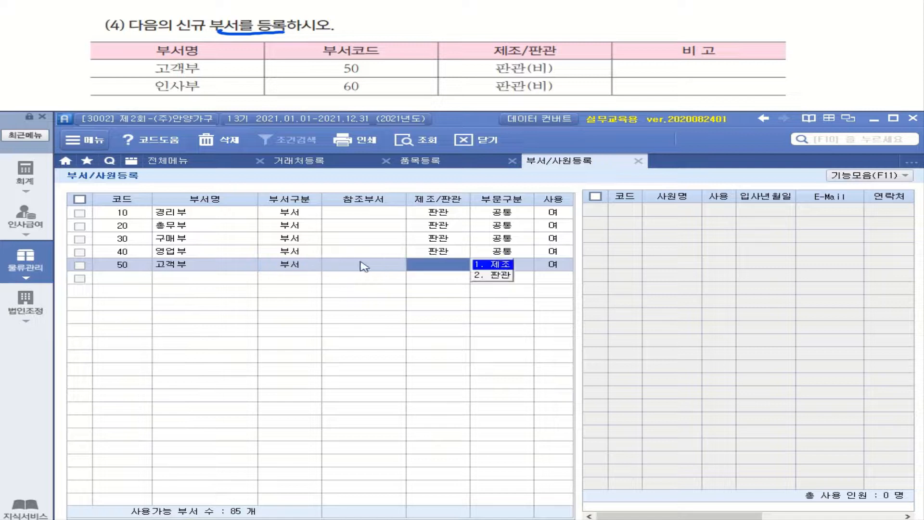
left_click(501, 279)
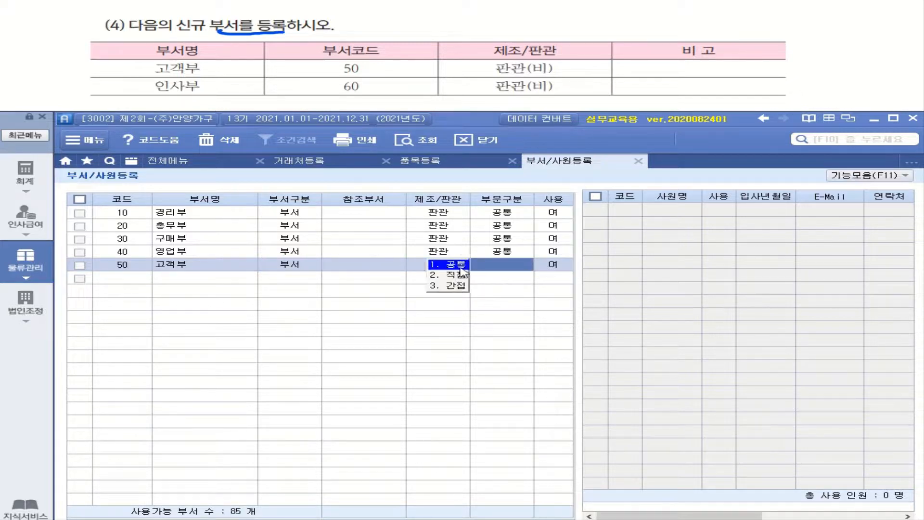
key("Return")
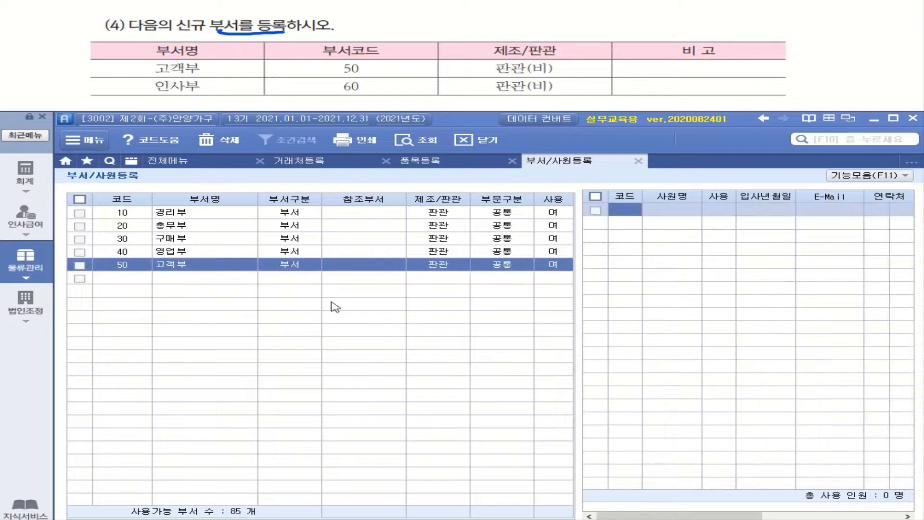
Step: Add department 60 인사부 as 부서 type, 판관, 공통, in use
left_click(140, 278)
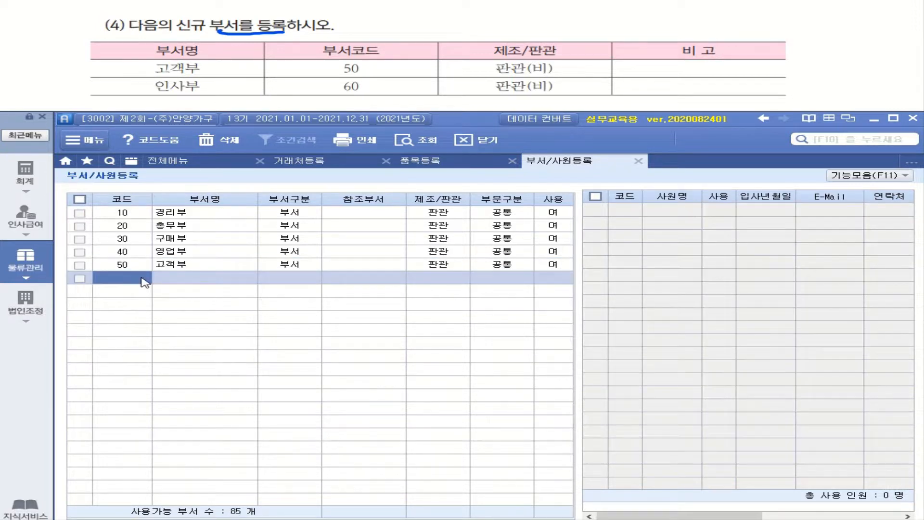
type("60")
key("Return")
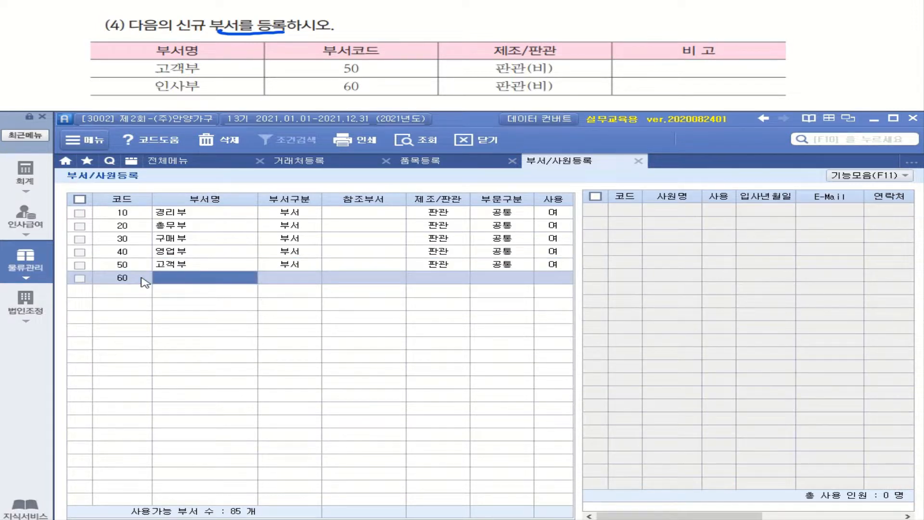
type("인")
type("사")
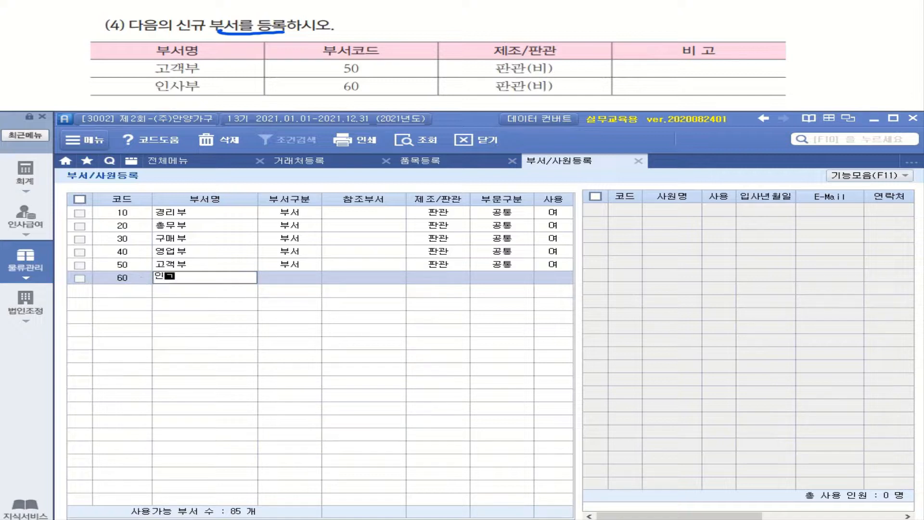
type("부")
key("Return")
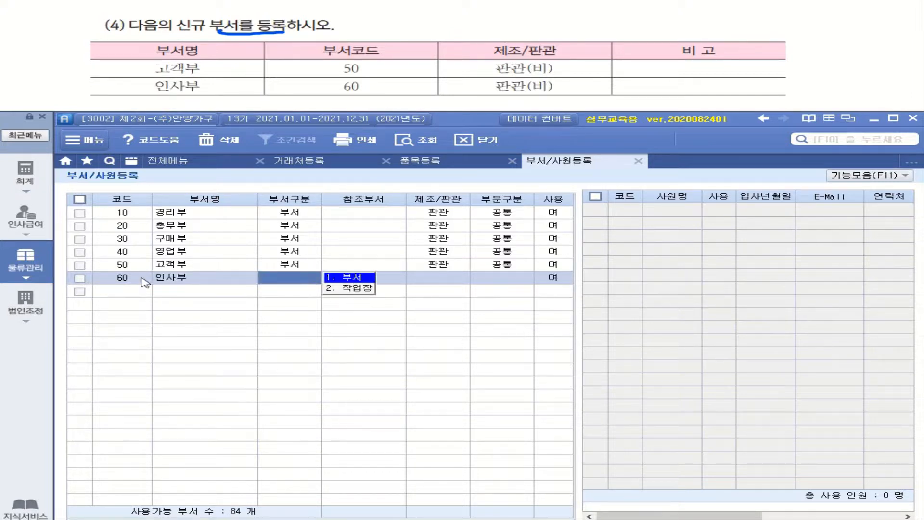
key("1")
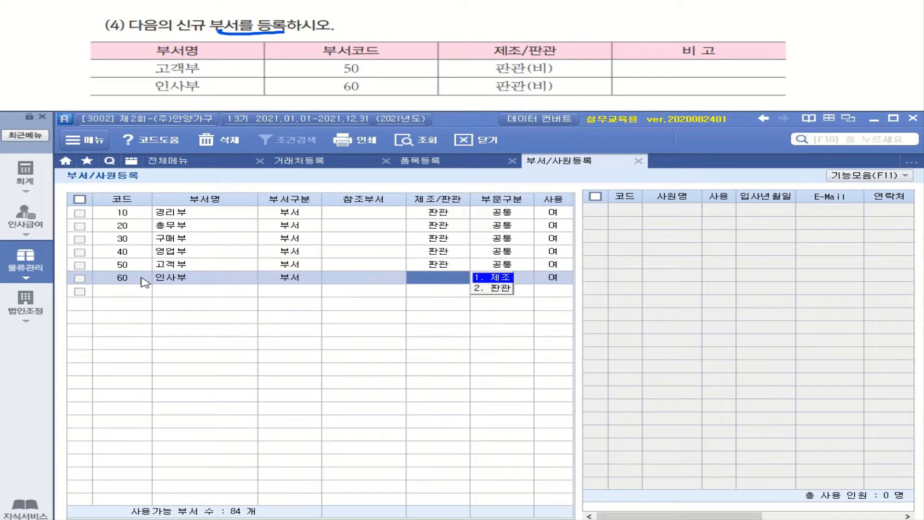
left_click(506, 290)
left_click(459, 278)
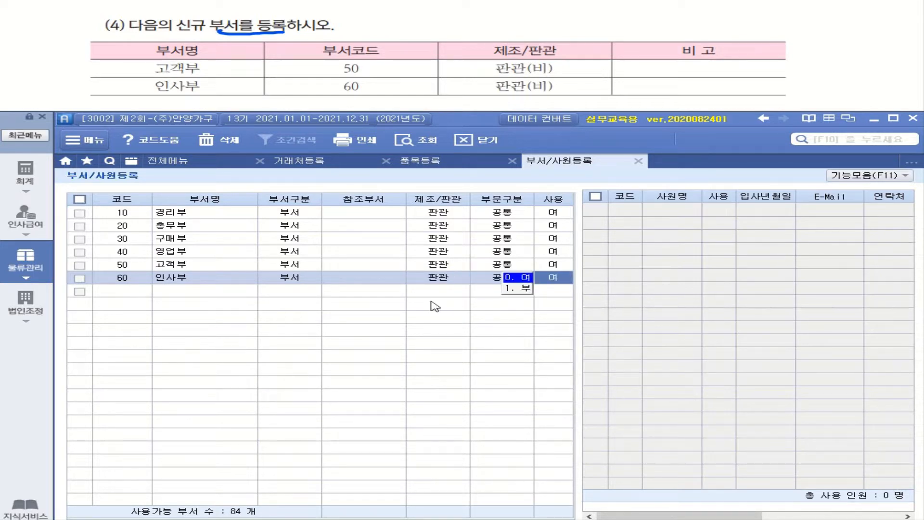
left_click(511, 278)
left_click(160, 292)
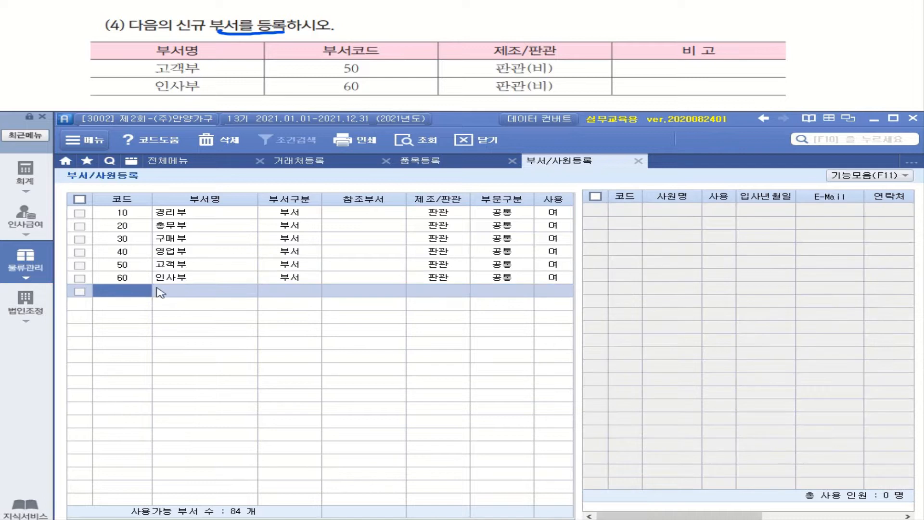